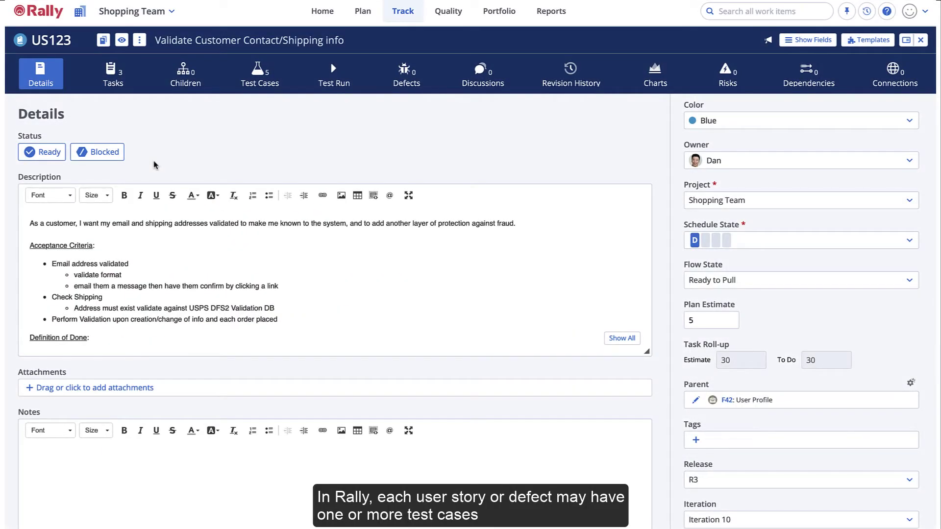
- Show the five test cases attached to story US123
{"action": "left_click", "coordinate": [251, 83]}
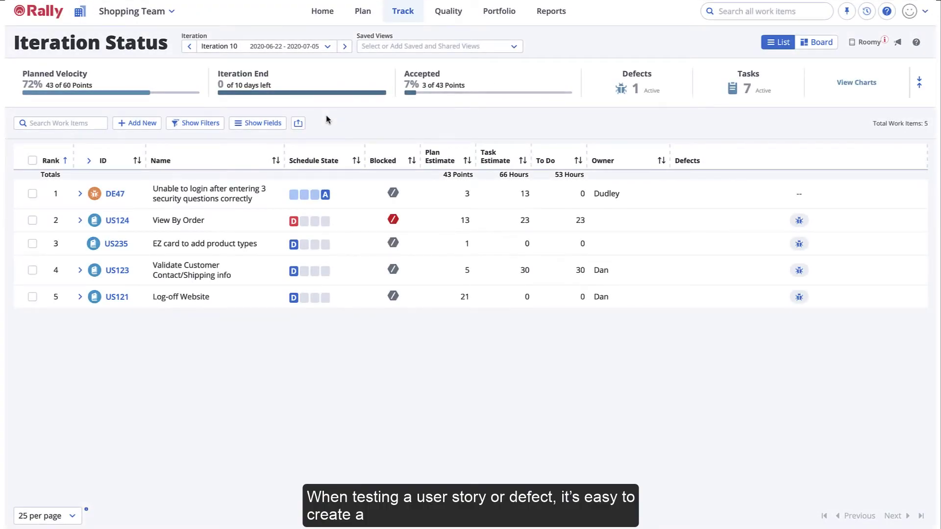
- Open story US124 and check its Test Cases list, which turns out empty
{"action": "left_click", "coordinate": [118, 220]}
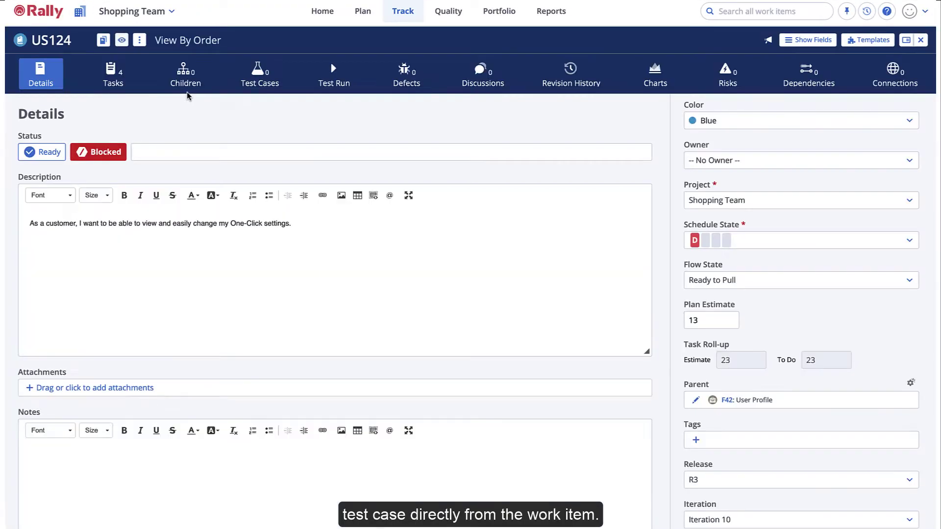
{"action": "left_click", "coordinate": [258, 74]}
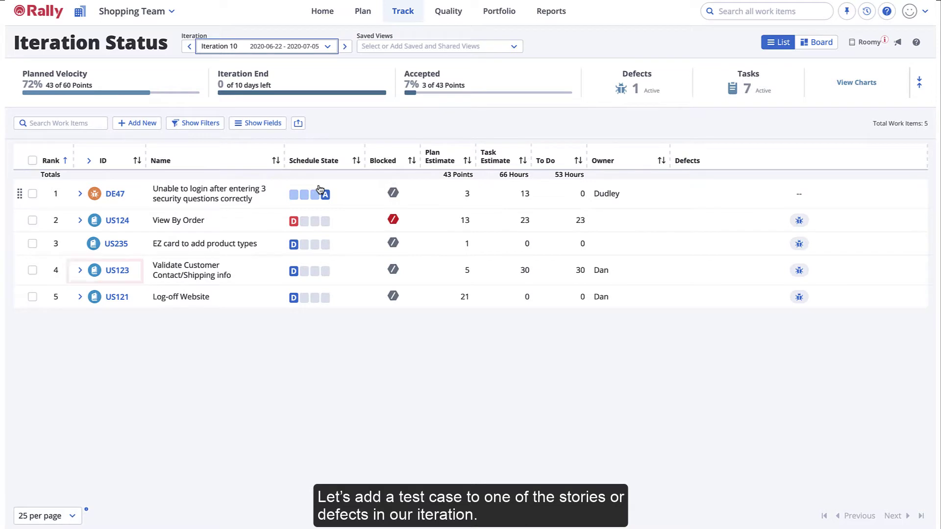
- Open US123 as a full page and list its five test cases, including TC13 and TC26
{"action": "left_click", "coordinate": [119, 271]}
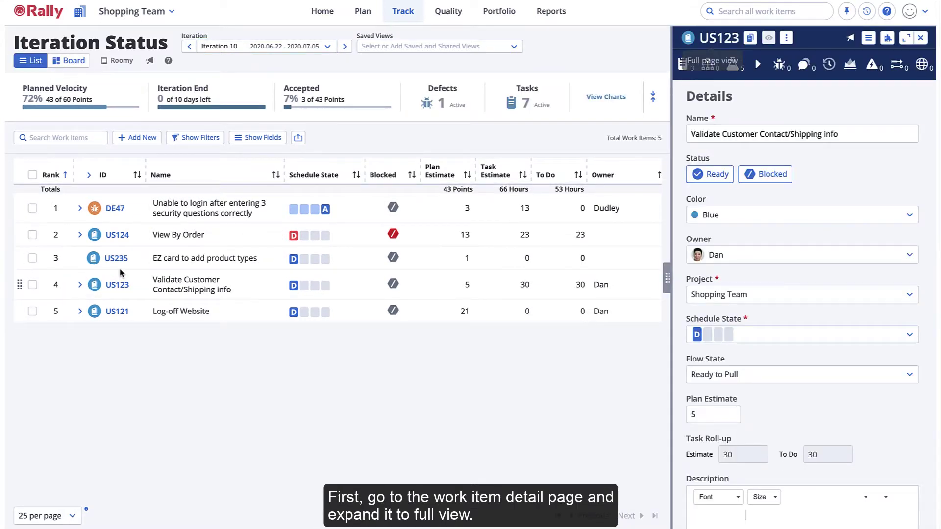
{"action": "mouse_move", "coordinate": [119, 271]}
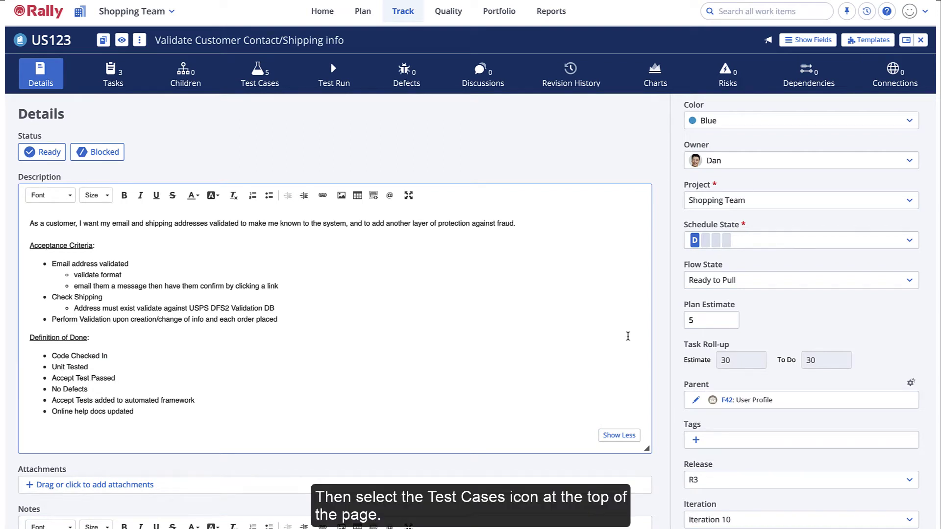
{"action": "left_click", "coordinate": [275, 86]}
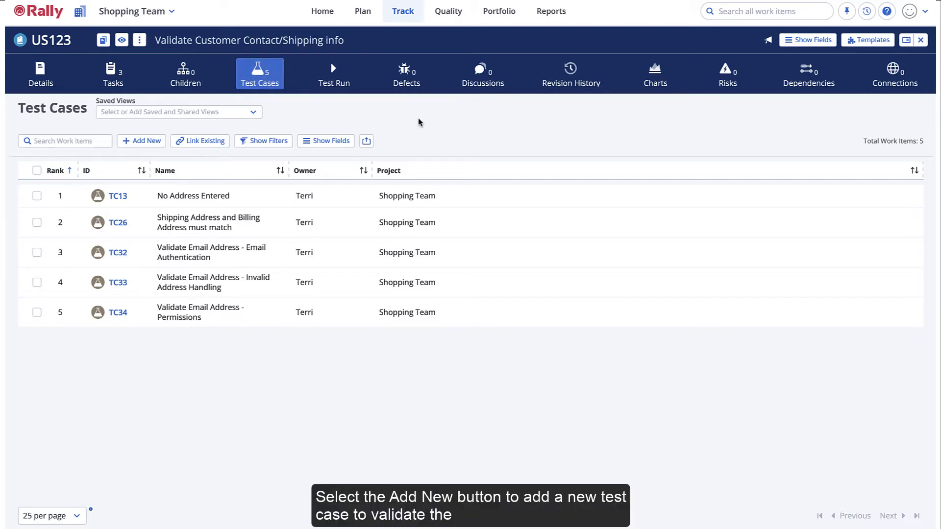
- Draft a new test case 'Validate Shipping Address' with type Acceptance and method Manual
{"action": "left_click", "coordinate": [142, 142]}
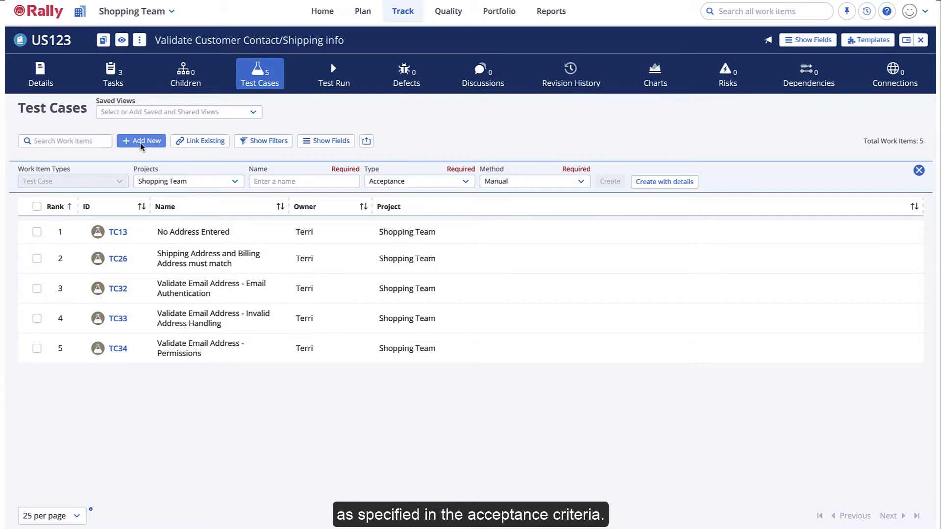
{"action": "left_click", "coordinate": [141, 143]}
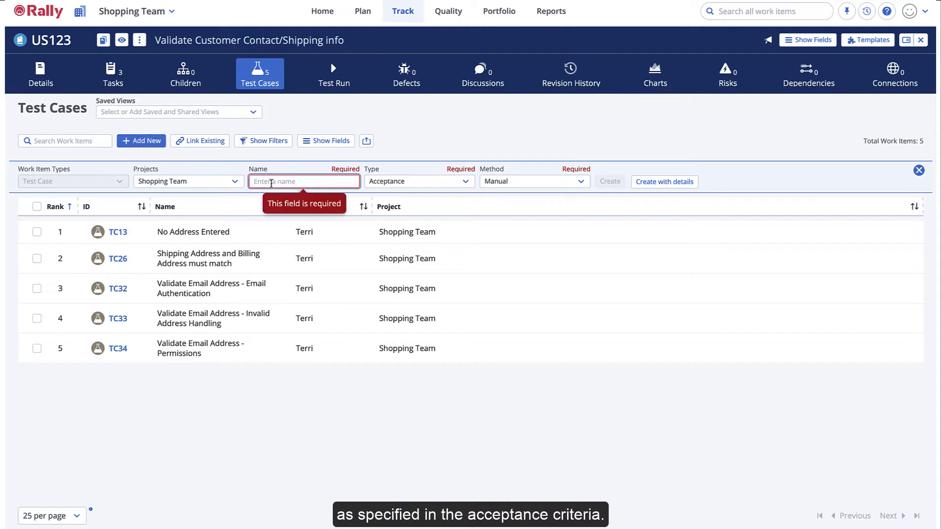
{"action": "type", "text": "Validate Shipping Address"}
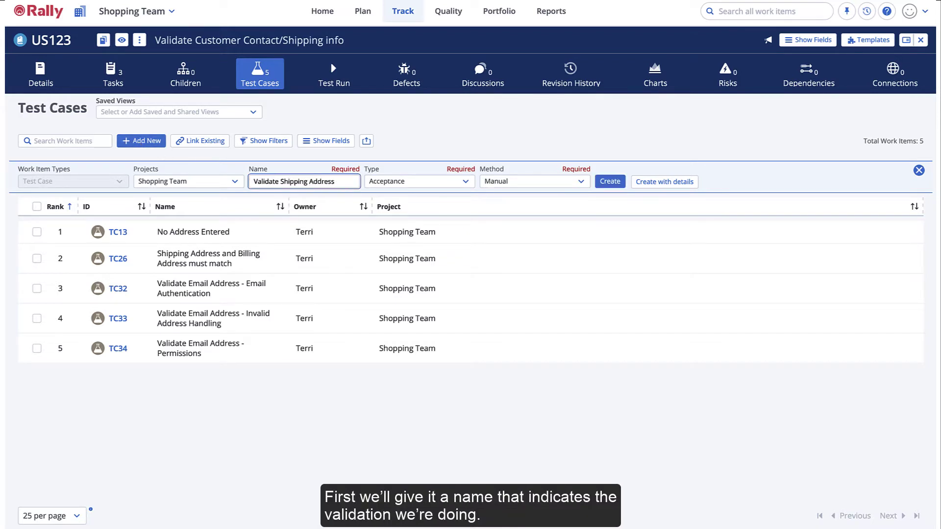
{"action": "left_click", "coordinate": [466, 186]}
{"action": "left_click", "coordinate": [466, 186]}
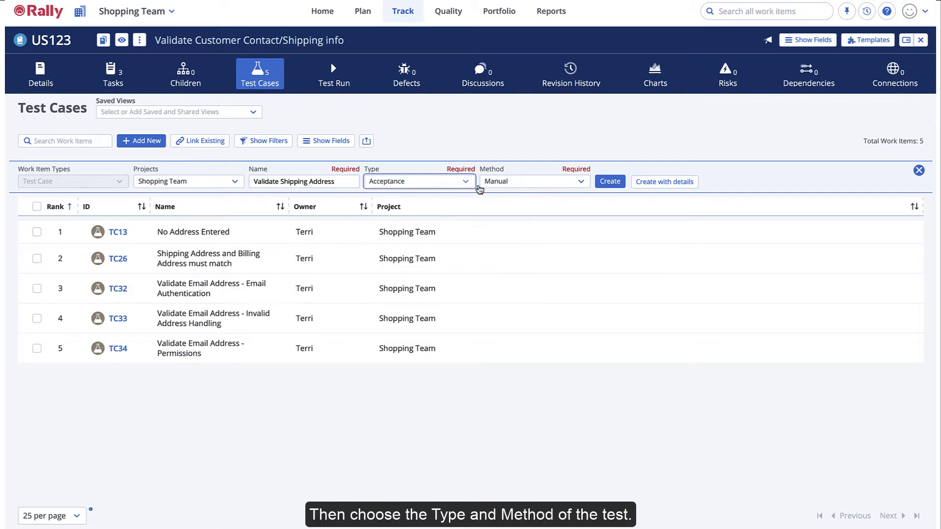
{"action": "left_click", "coordinate": [581, 182]}
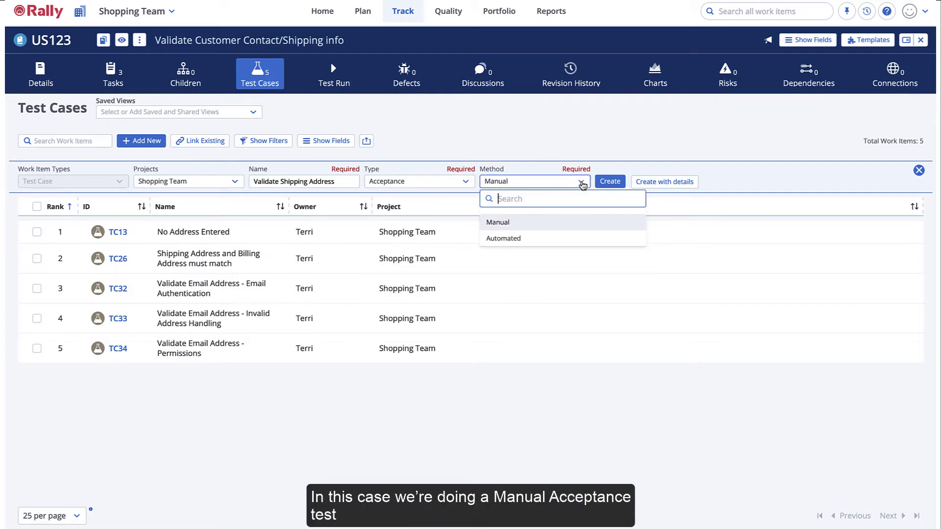
{"action": "left_click", "coordinate": [582, 183]}
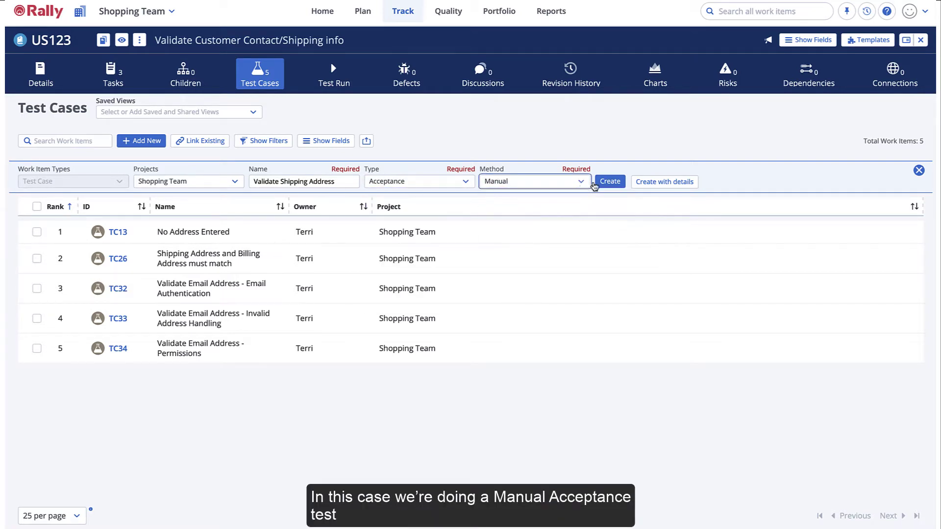
- In the full details form, delete the email validation and Perform Validation criteria, leaving Check Shipping
{"action": "left_click", "coordinate": [646, 187]}
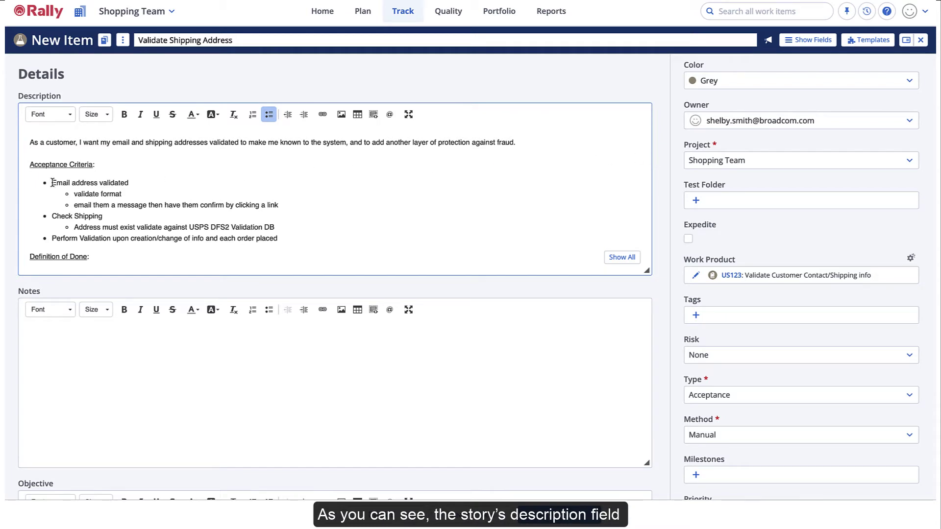
{"action": "left_click_drag", "start_coordinate": [51, 183], "coordinate": [285, 206]}
{"action": "key", "text": "BackSpace"}
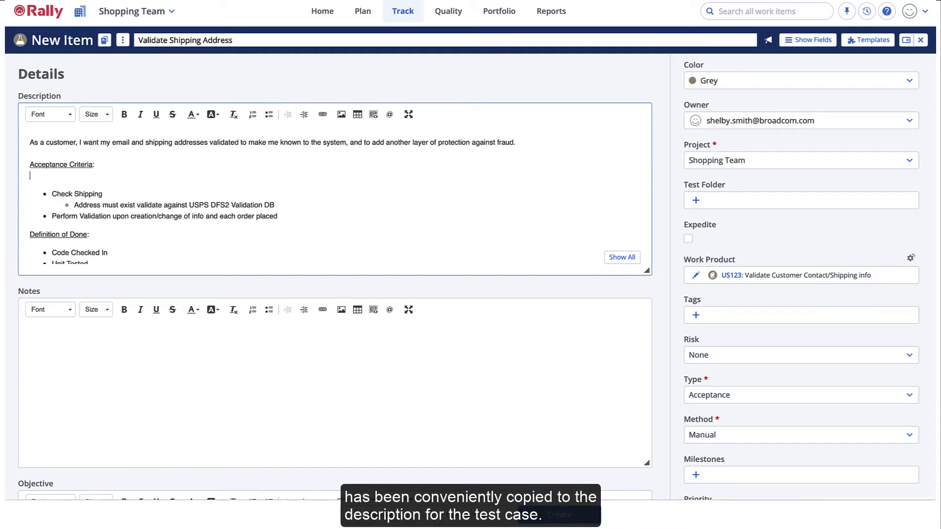
{"action": "key", "text": "BackSpace"}
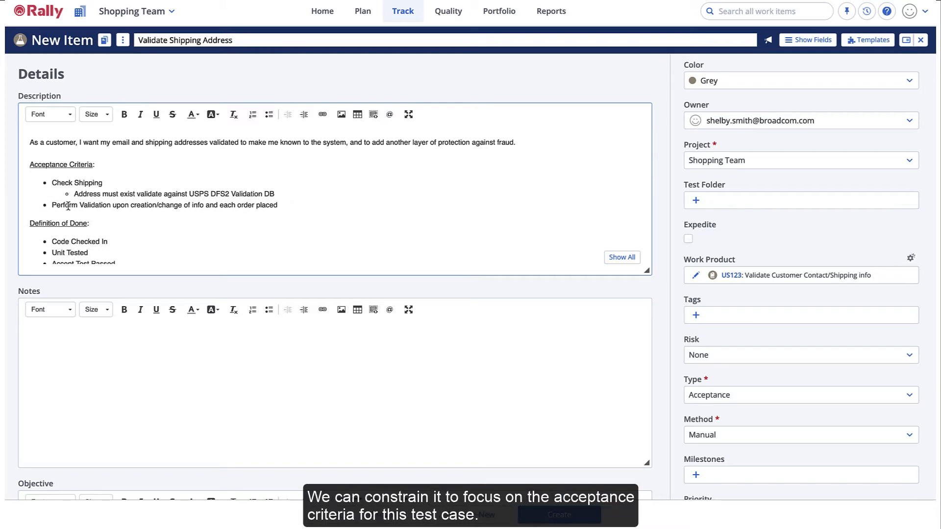
{"action": "left_click", "coordinate": [51, 206]}
{"action": "left_click_drag", "start_coordinate": [51, 206], "coordinate": [284, 204]}
{"action": "key", "text": "BackSpace"}
{"action": "key", "text": "BackSpace"}
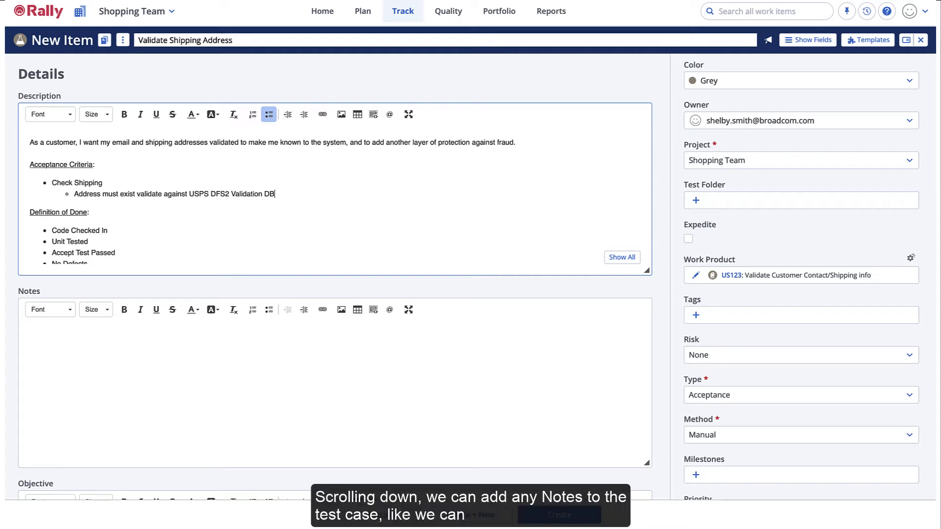
{"action": "left_click", "coordinate": [660, 166]}
- Write the Objective as bullets 'Validate billing and shipping addresses' and 'Indicate errors'
{"action": "scroll", "coordinate": [657, 177], "scroll_direction": "down", "scroll_amount": 3}
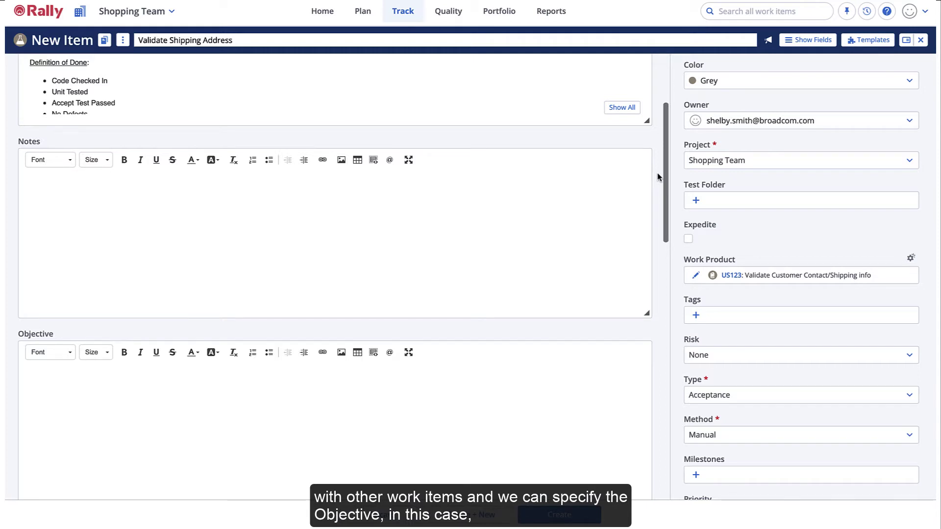
{"action": "scroll", "coordinate": [657, 173], "scroll_direction": "down", "scroll_amount": 3}
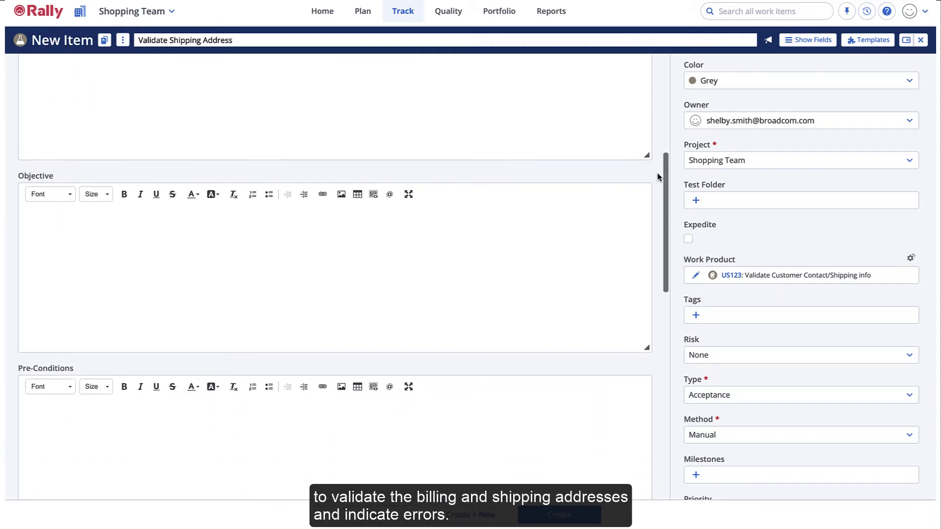
{"action": "left_click", "coordinate": [406, 229]}
{"action": "left_click", "coordinate": [269, 195]}
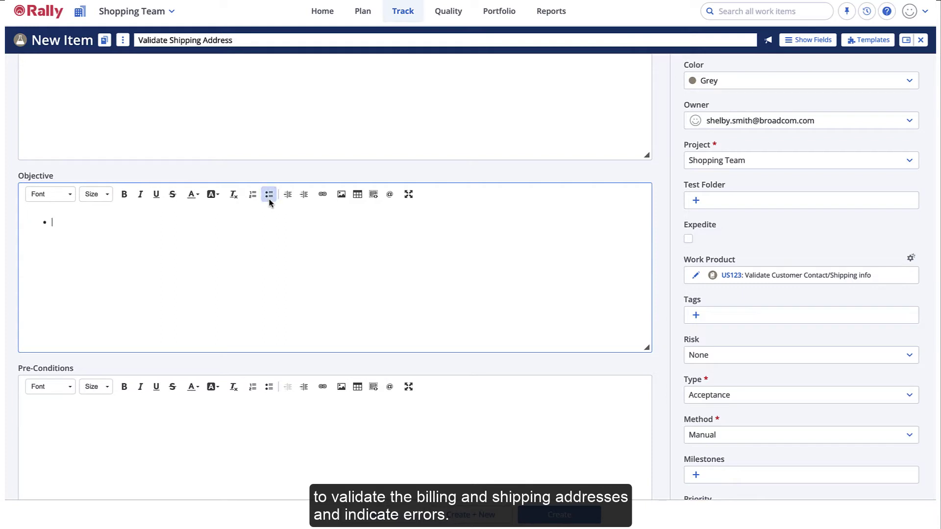
{"action": "type", "text": "Validate bill"}
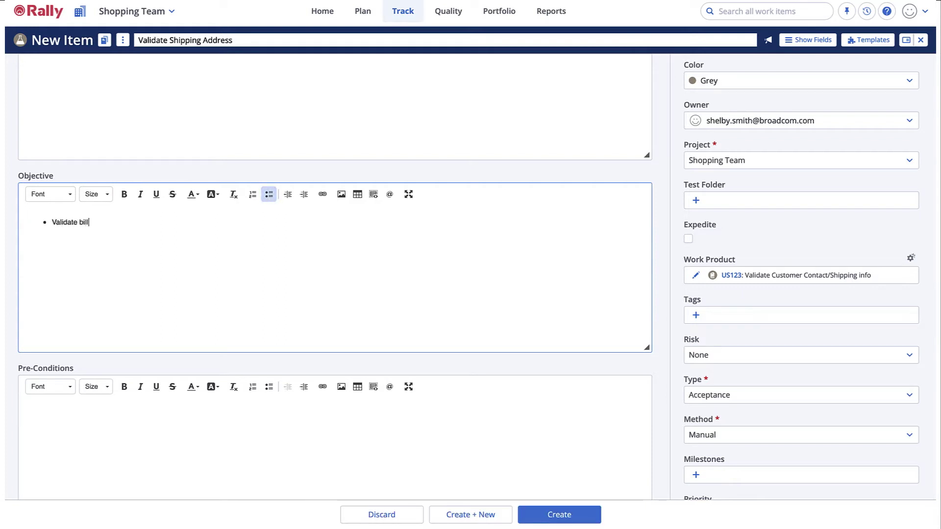
{"action": "type", "text": "ing and shipping addresses"}
{"action": "key", "text": "Return"}
{"action": "type", "text": "Indicate errors"}
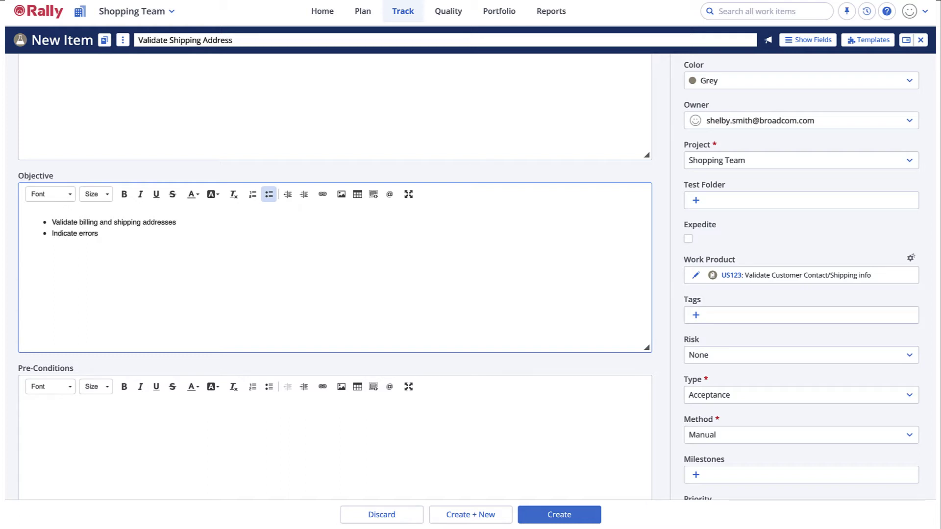
{"action": "left_click", "coordinate": [662, 239]}
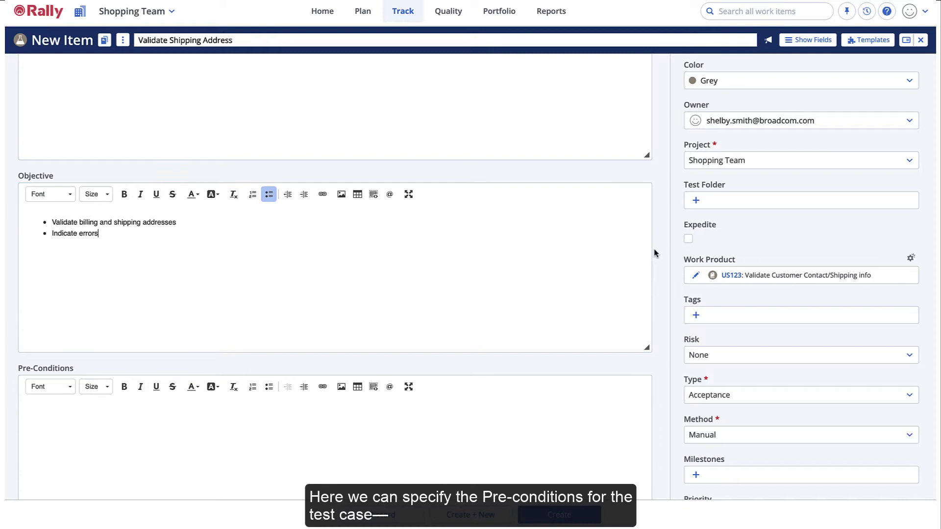
- Add the pre-condition bullet 'At least one item in the shopping cart'
{"action": "scroll", "coordinate": [656, 252], "scroll_direction": "down", "scroll_amount": 3}
{"action": "left_click", "coordinate": [506, 254]}
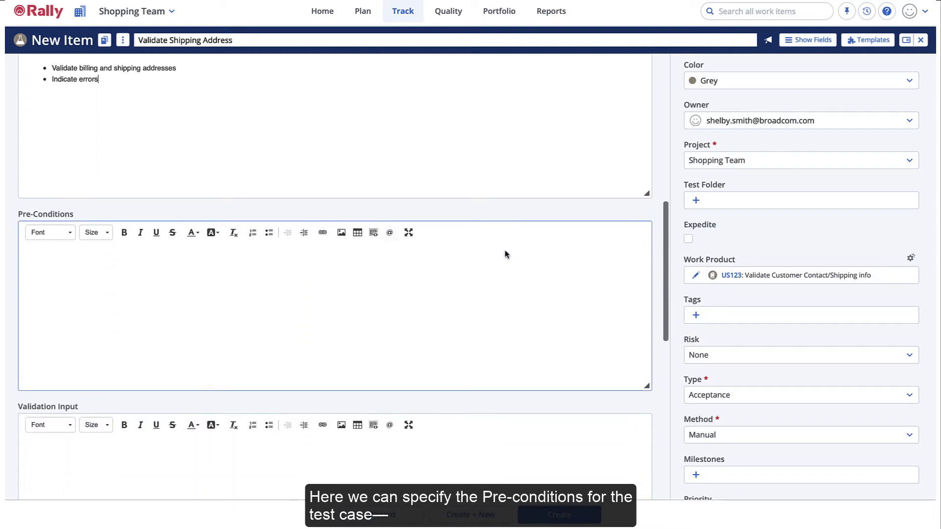
{"action": "left_click", "coordinate": [268, 233]}
{"action": "type", "text": "A"}
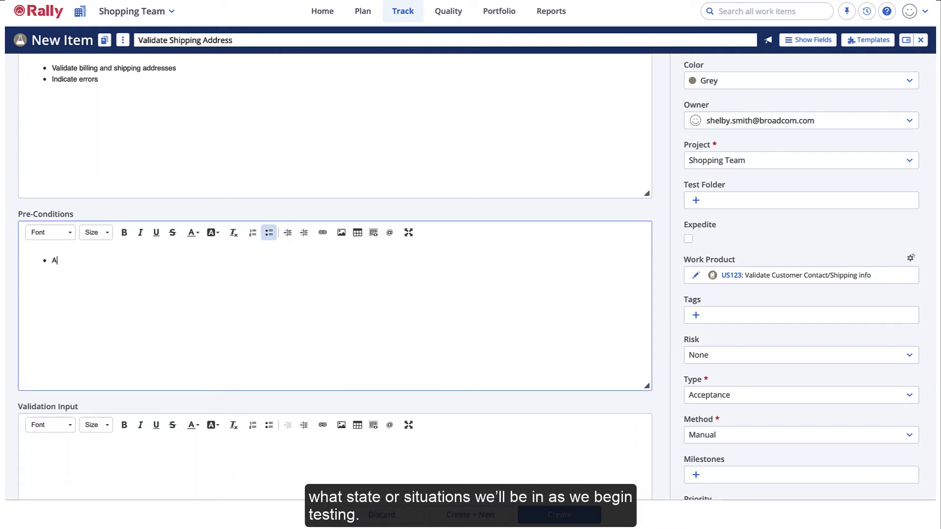
{"action": "type", "text": "t least one item in the shop"}
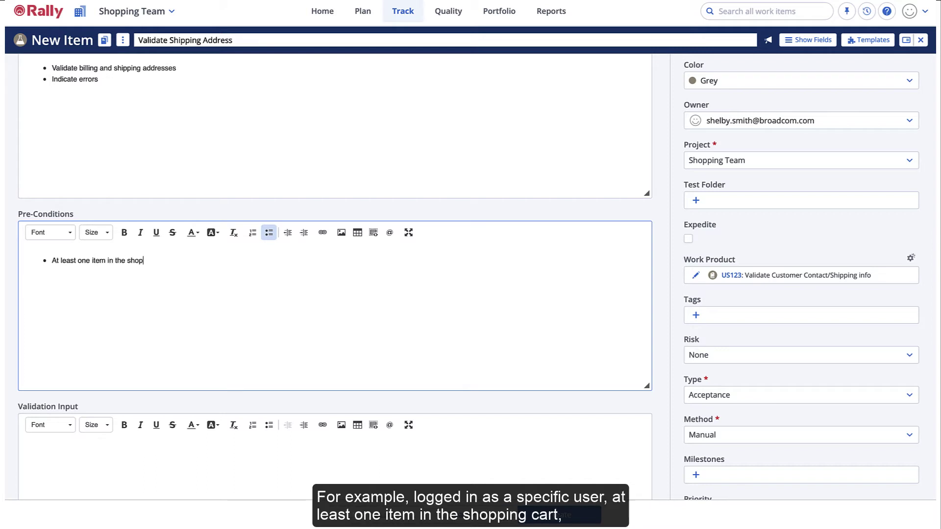
{"action": "type", "text": "ping cart"}
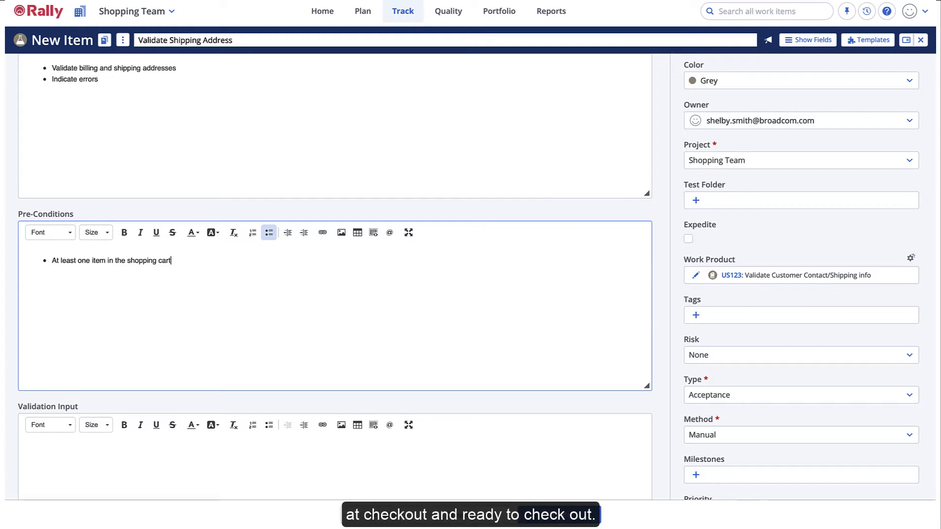
- Set Validation Input to 'We will submit an invalid address to the system.'
{"action": "scroll", "coordinate": [660, 262], "scroll_direction": "down", "scroll_amount": 4}
{"action": "left_click", "coordinate": [553, 252]}
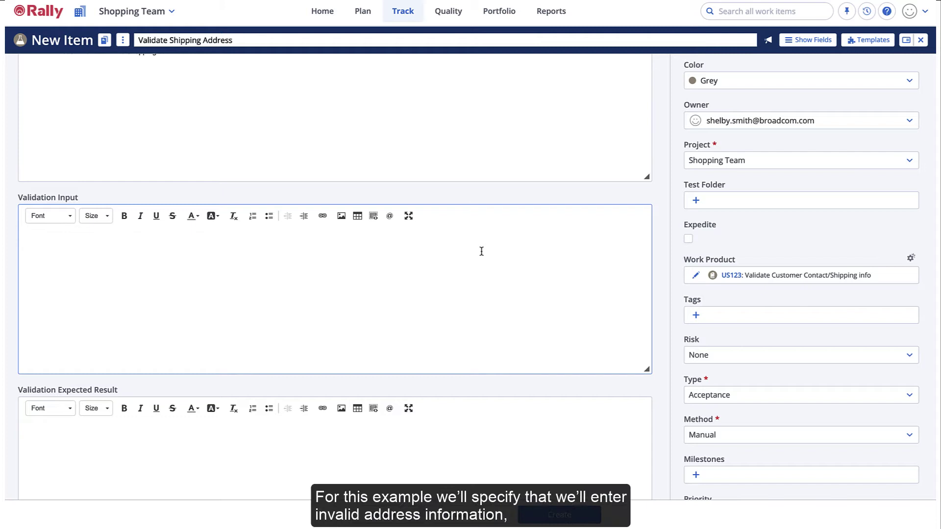
{"action": "type", "text": "We will submit an invalid address to the system."}
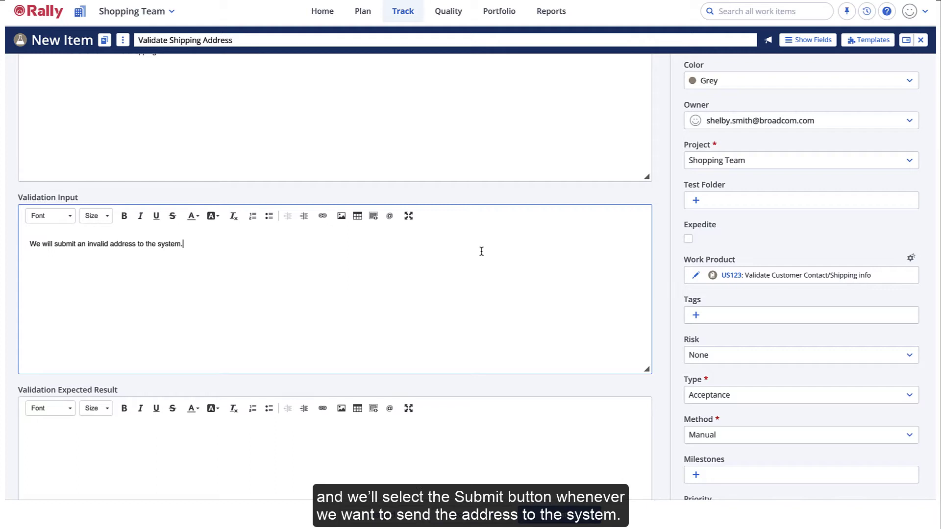
- Set Validation Expected Result to 'We expect to get an error saying that the address is invalid.'
{"action": "scroll", "coordinate": [660, 252], "scroll_direction": "down", "scroll_amount": 4}
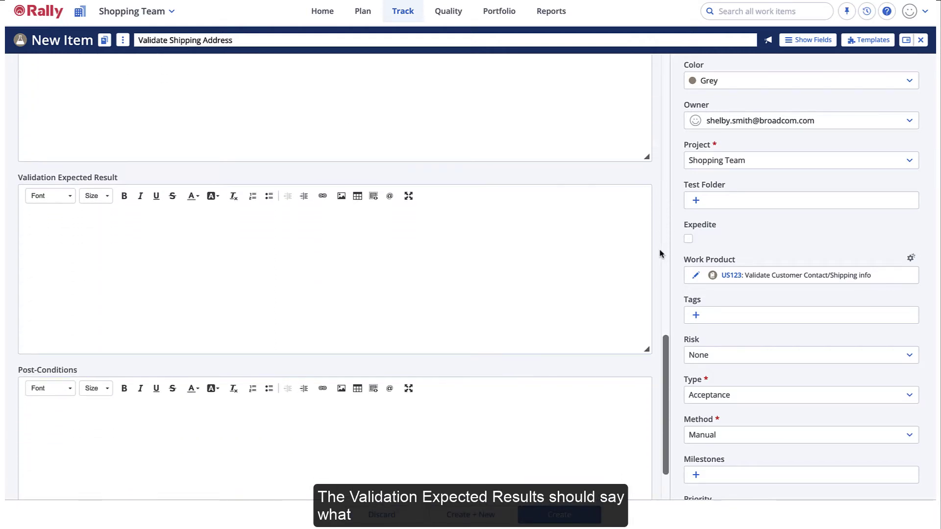
{"action": "left_click", "coordinate": [510, 218]}
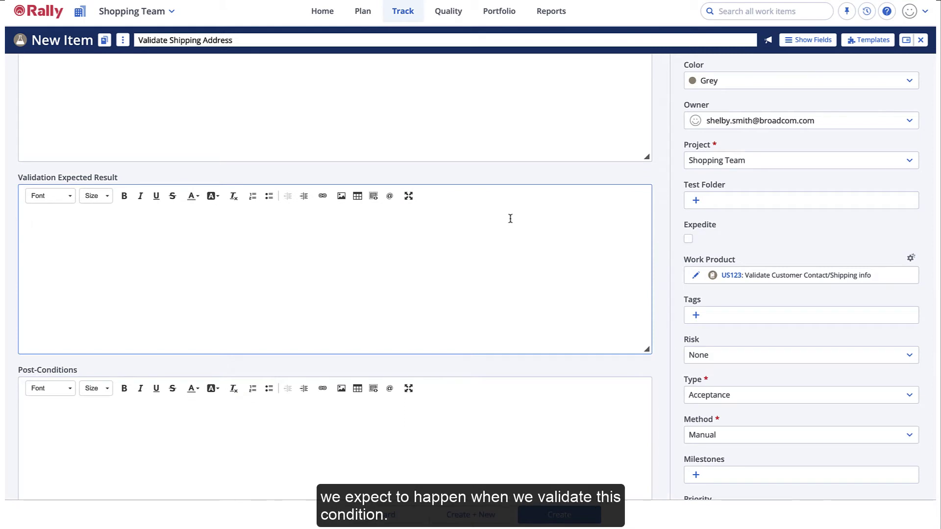
{"action": "type", "text": "We expect to get an err"}
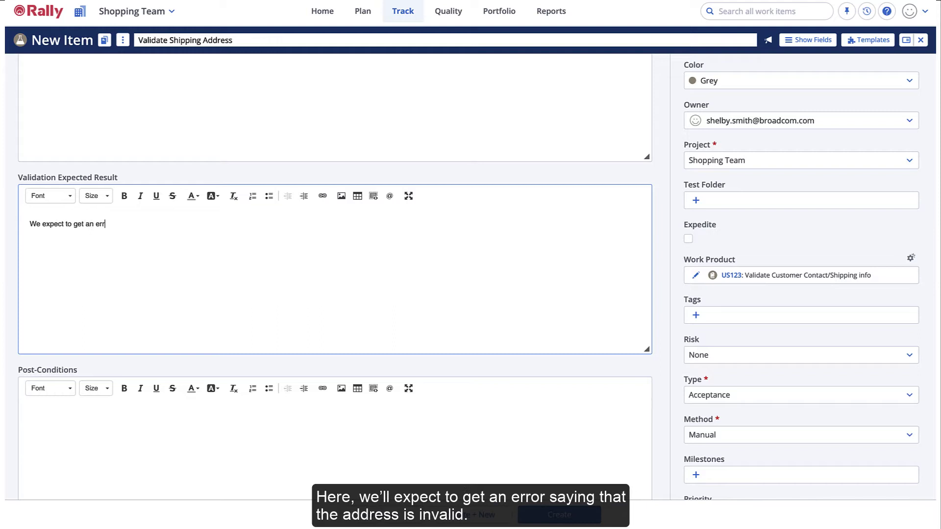
{"action": "type", "text": "or saying that the address is invalid."}
{"action": "left_click", "coordinate": [661, 225]}
- Begin the Post-Conditions text about remaining on the address form with the error message
{"action": "scroll", "coordinate": [660, 225], "scroll_direction": "down", "scroll_amount": 2}
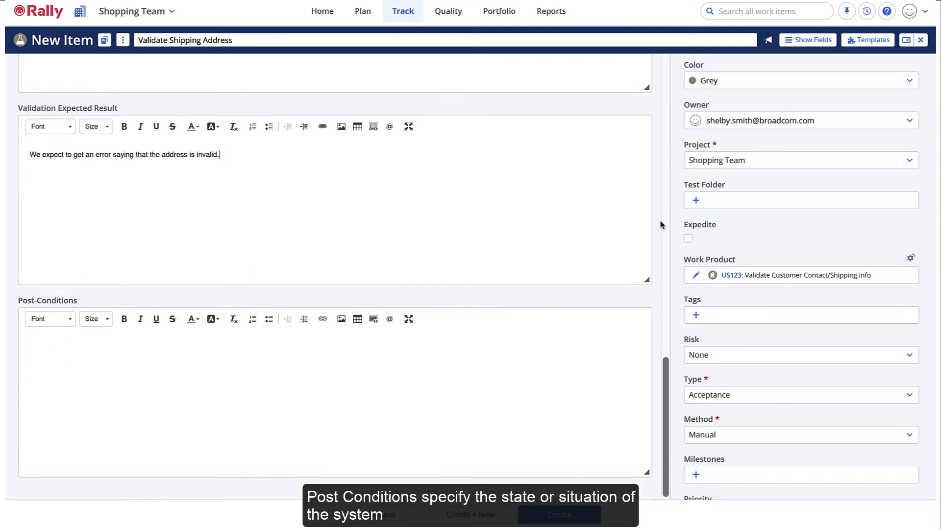
{"action": "left_click", "coordinate": [447, 324]}
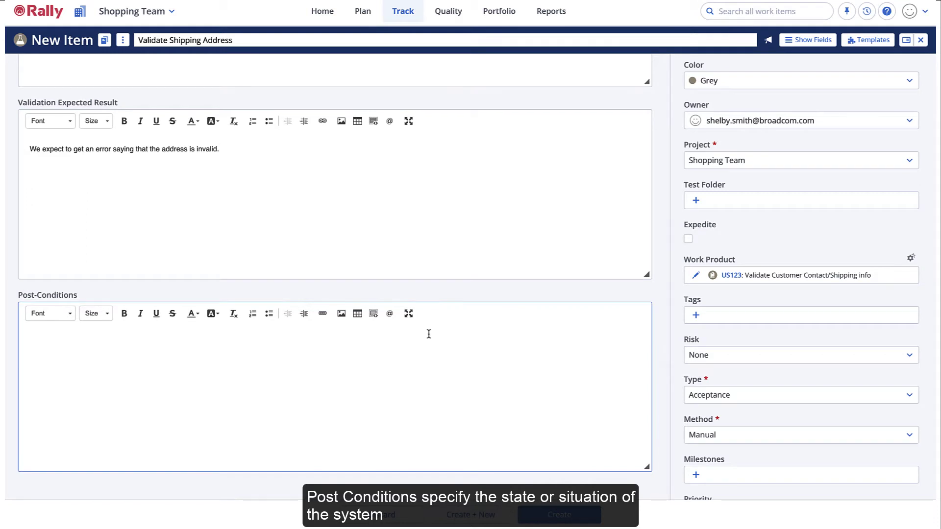
{"action": "type", "text": "After submitting the f"}
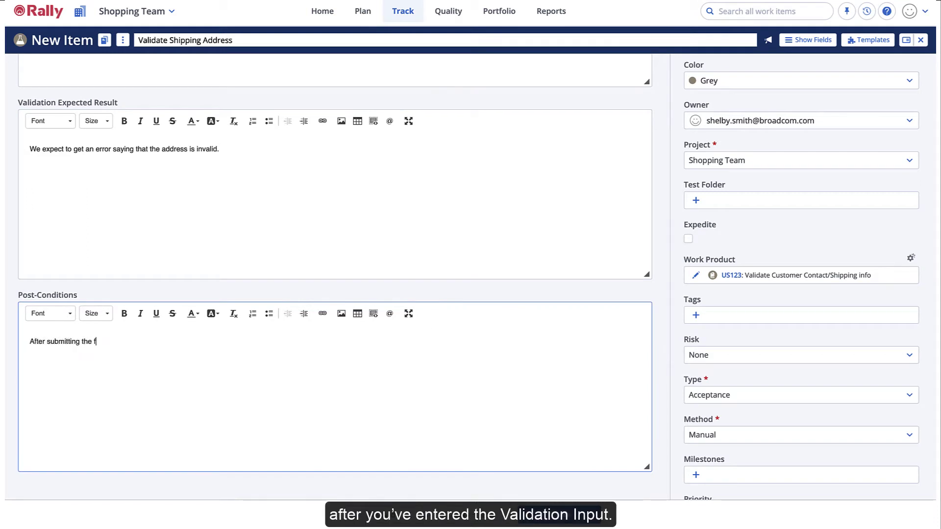
{"action": "type", "text": "orm we expect to remain in the address form with the "}
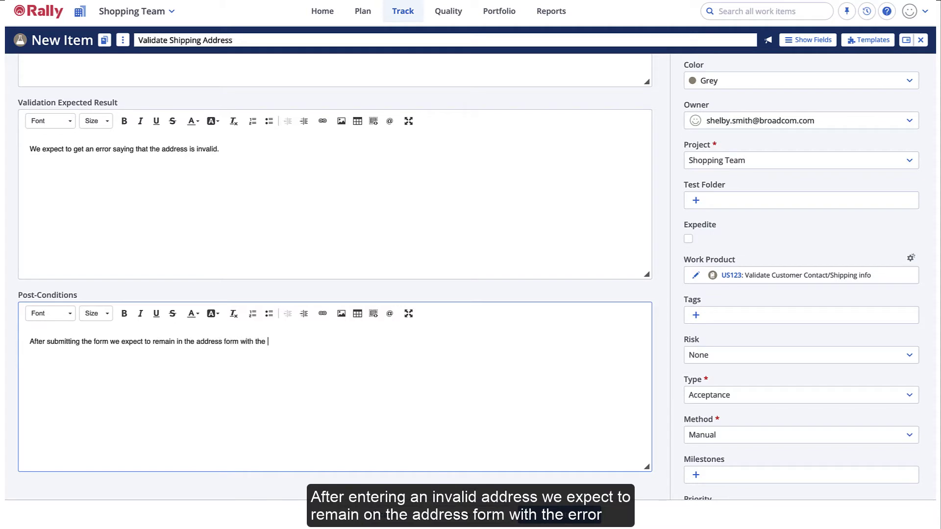
{"action": "type", "text": "error message specified and the address box highlighte"}
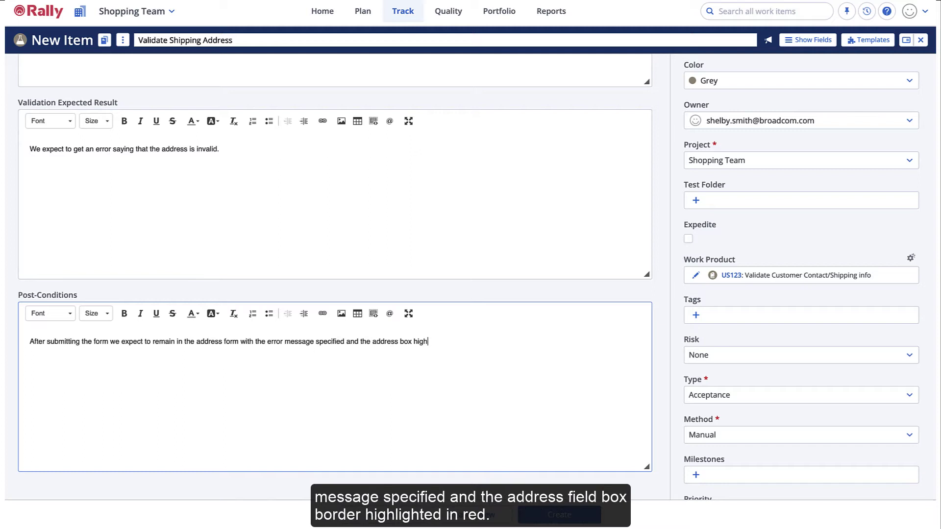
{"action": "type", "text": "d red."}
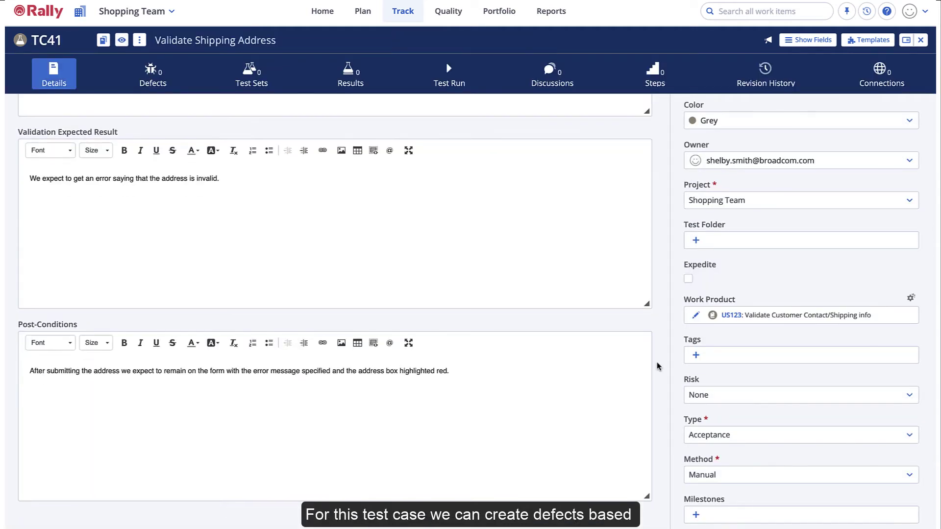
- Show TC41's Defects page, which reports no defects
{"action": "left_click", "coordinate": [158, 91]}
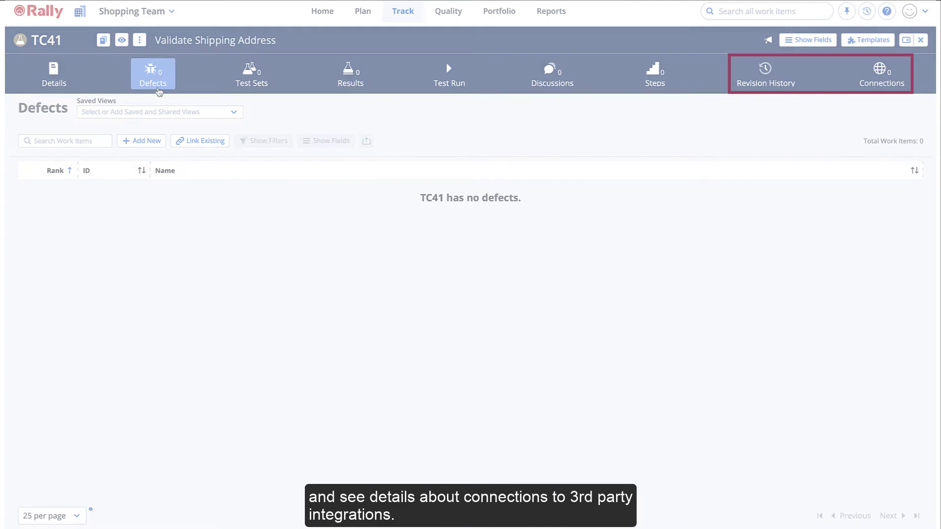
- Add TC41 step 1: input 'Enter invalid address.', expected 'The typed address should show on the form.'
{"action": "left_click", "coordinate": [657, 79]}
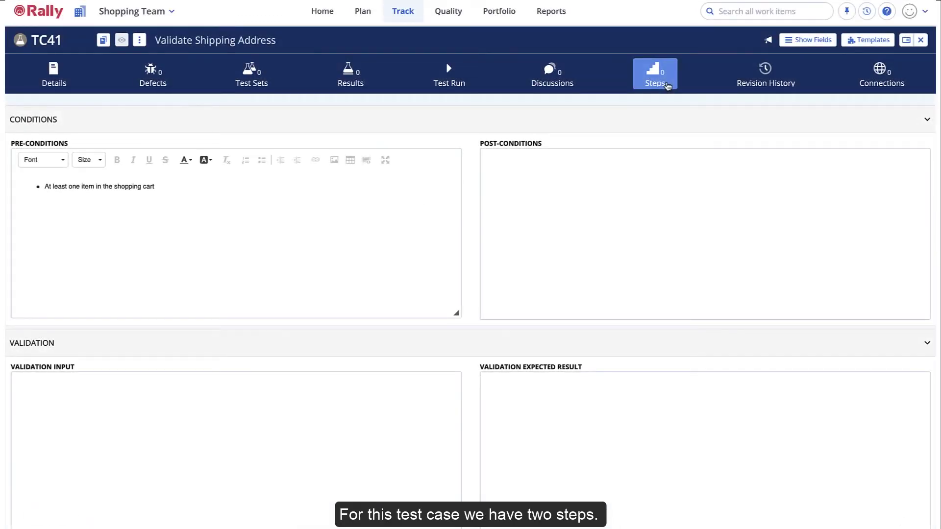
{"action": "scroll", "coordinate": [666, 146], "scroll_direction": "down", "scroll_amount": 3}
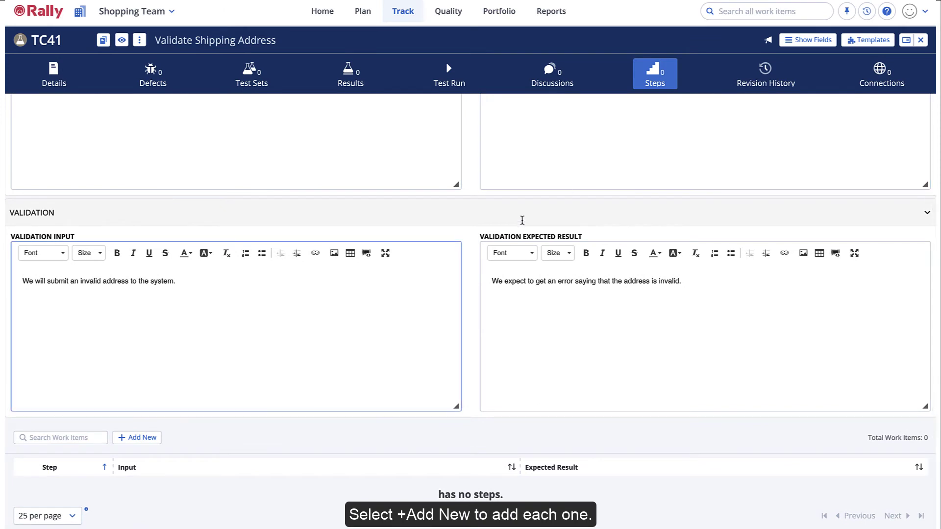
{"action": "left_click", "coordinate": [133, 438]}
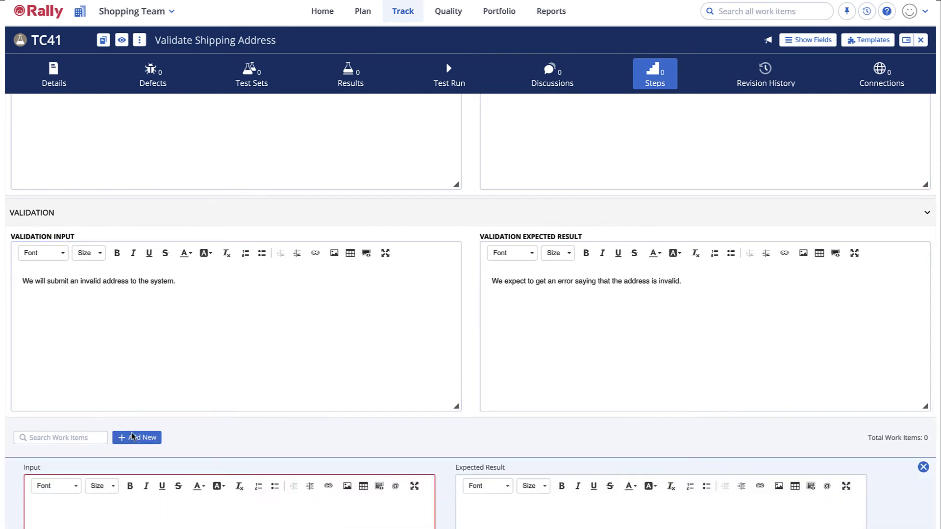
{"action": "scroll", "coordinate": [130, 435], "scroll_direction": "down", "scroll_amount": 4}
{"action": "left_click", "coordinate": [80, 314]}
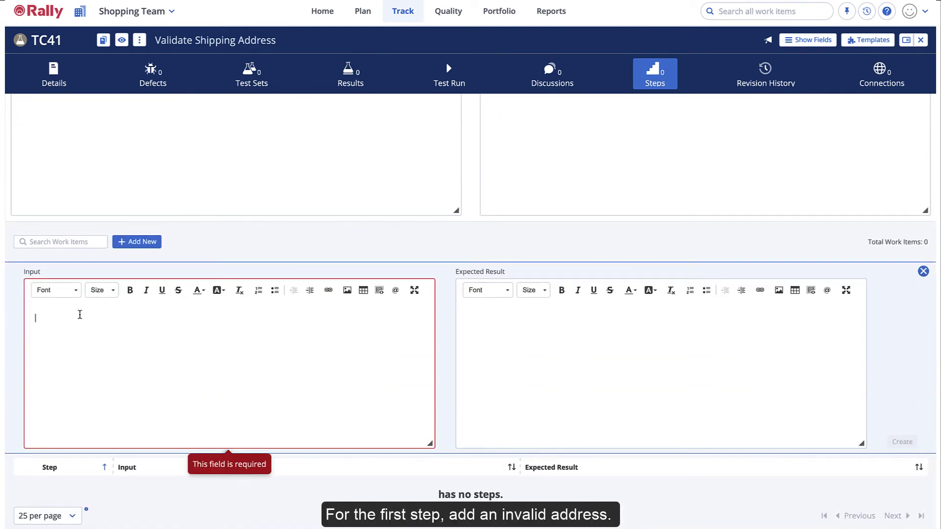
{"action": "type", "text": "Enter invalid address."}
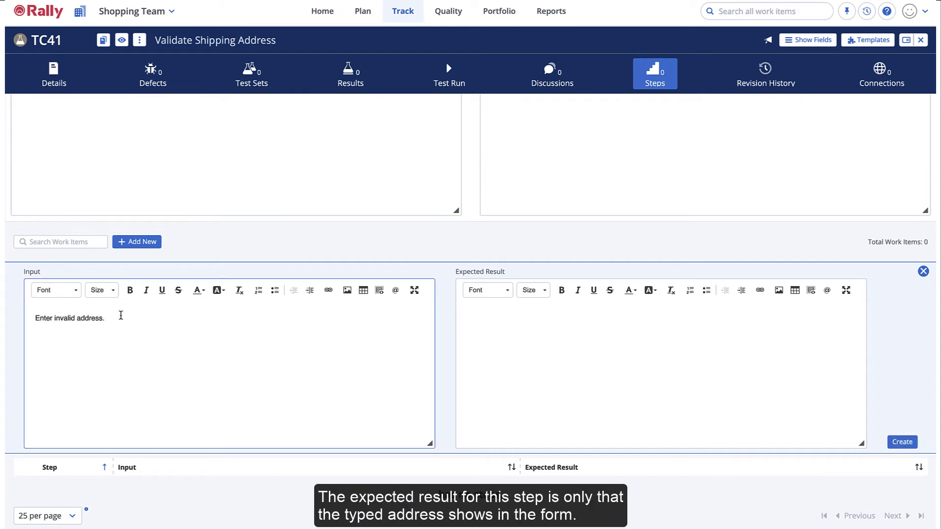
{"action": "left_click", "coordinate": [478, 314]}
{"action": "type", "text": "The typed addre"}
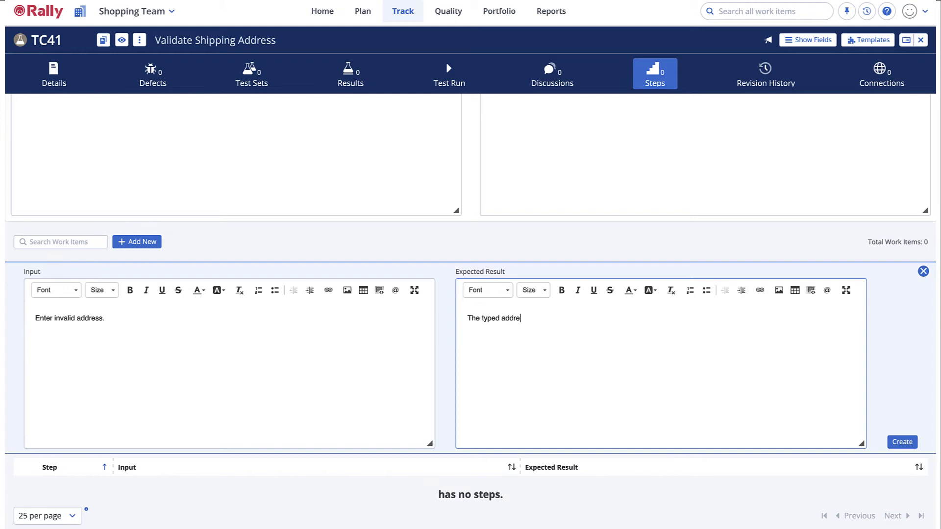
{"action": "type", "text": "ss should show on the form."}
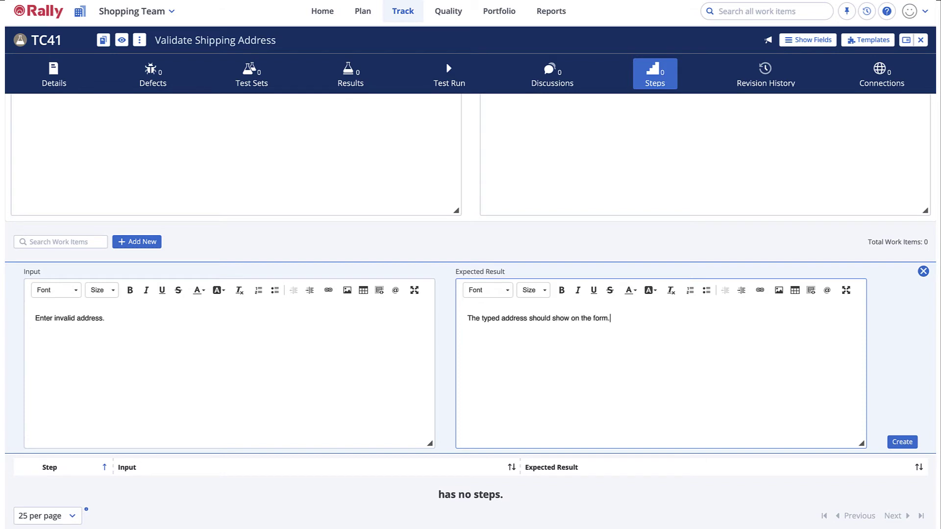
{"action": "left_click", "coordinate": [904, 444]}
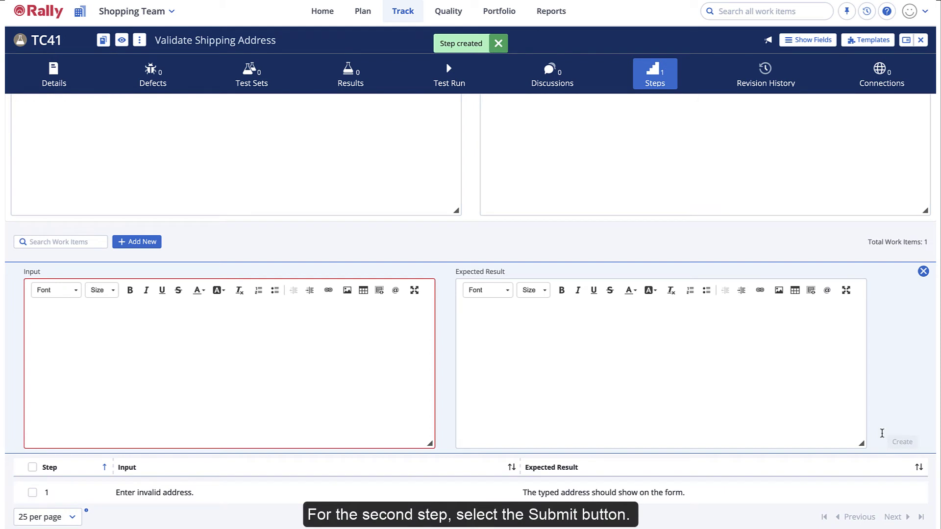
- Add step 2 'Select the Submit button', expecting an error message while remaining on the form
{"action": "left_click", "coordinate": [191, 315]}
{"action": "type", "text": "Select the S"}
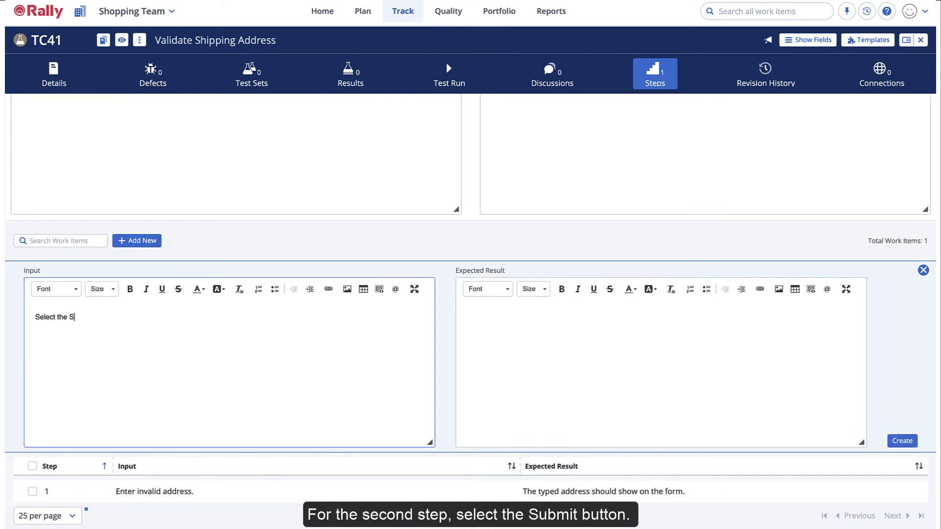
{"action": "type", "text": "ubmit button."}
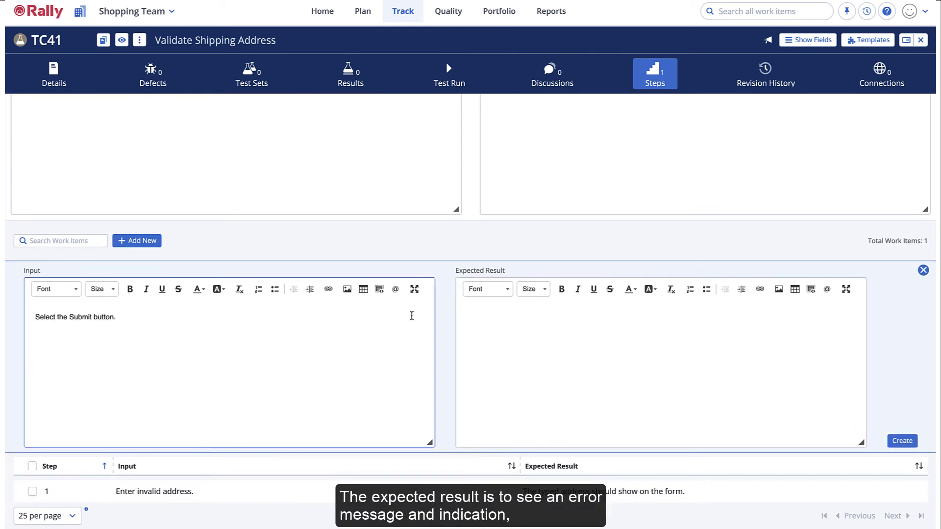
{"action": "left_click", "coordinate": [481, 316]}
{"action": "type", "text": "W"}
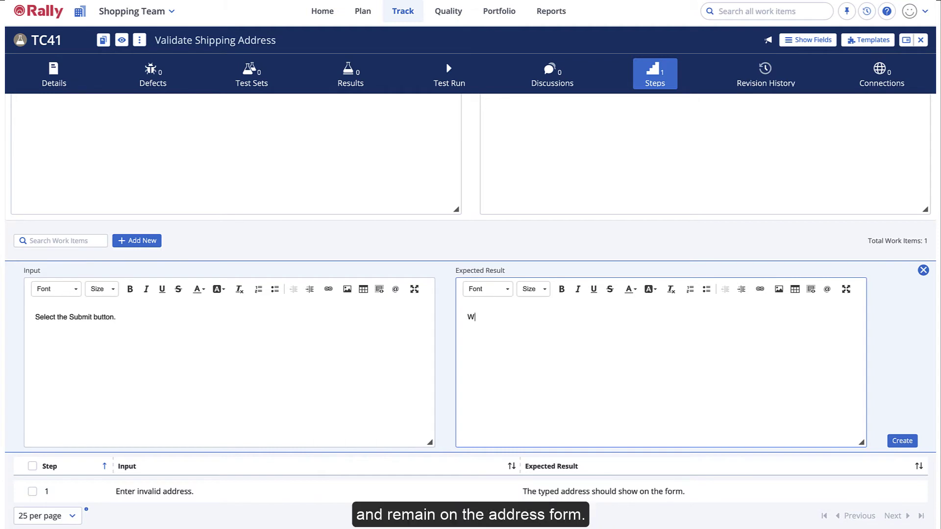
{"action": "type", "text": "e should see an error message"}
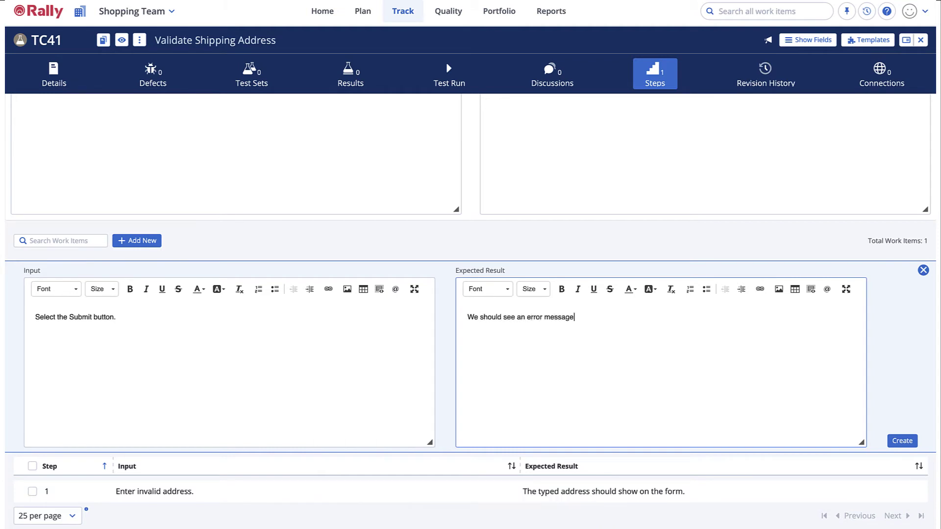
{"action": "type", "text": " and indication and should remain on the form."}
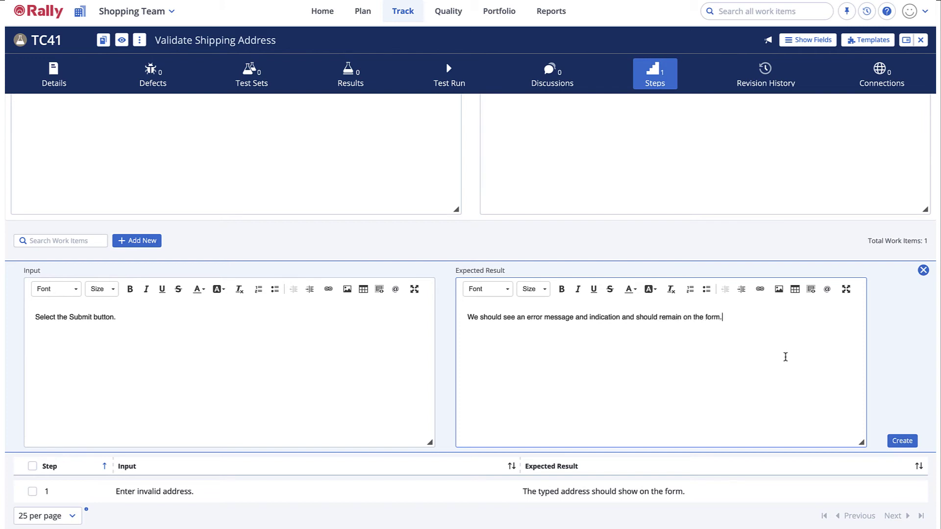
{"action": "left_click", "coordinate": [902, 442]}
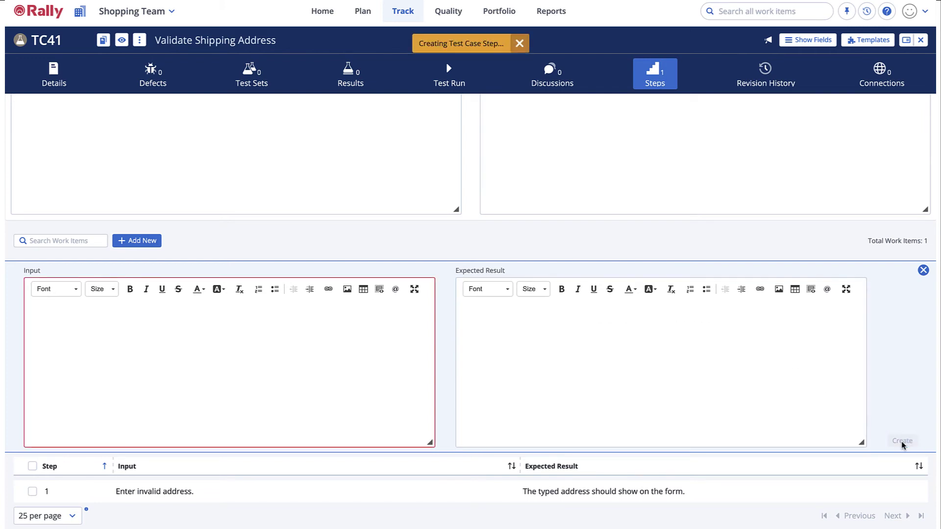
{"action": "scroll", "coordinate": [902, 444], "scroll_direction": "down", "scroll_amount": 1}
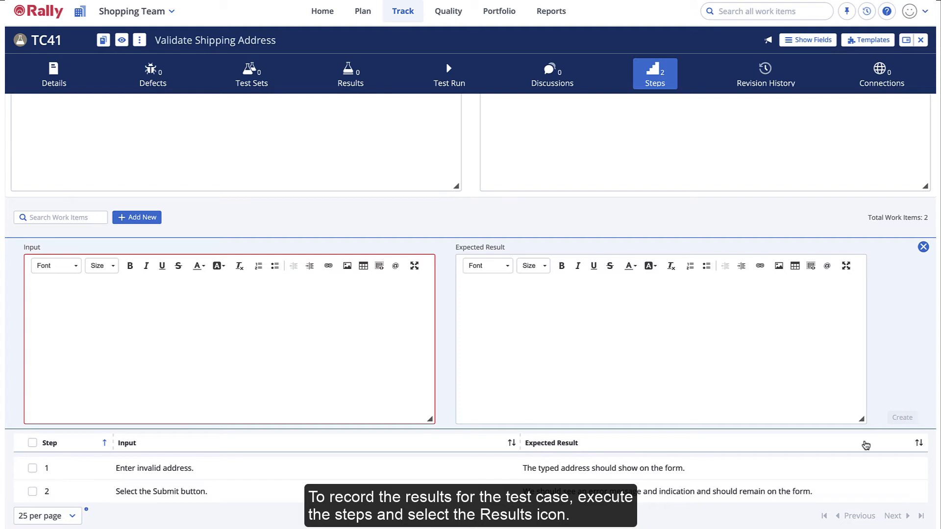
- Add a TC41 result for Build 100, Fail, Duration 10, noting the address box wasn't highlighted
{"action": "left_click", "coordinate": [339, 78]}
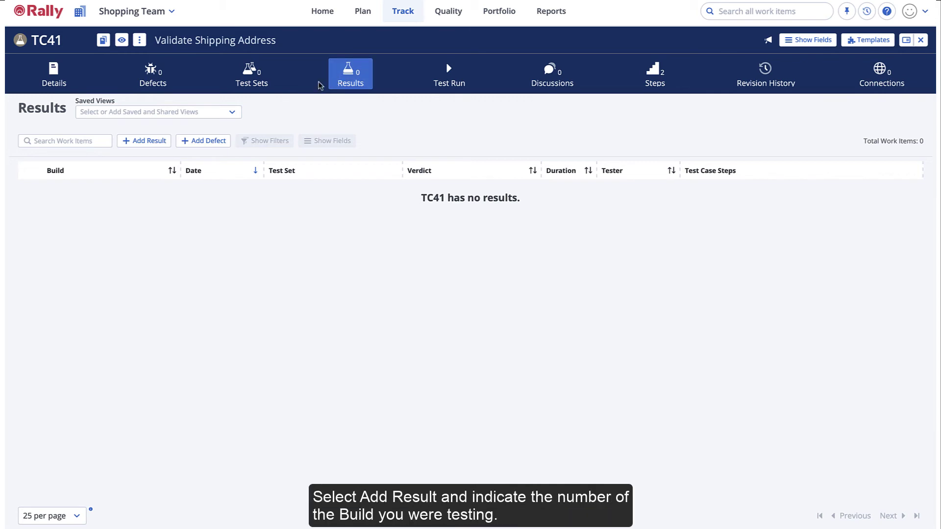
{"action": "left_click", "coordinate": [162, 144]}
{"action": "type", "text": "100"}
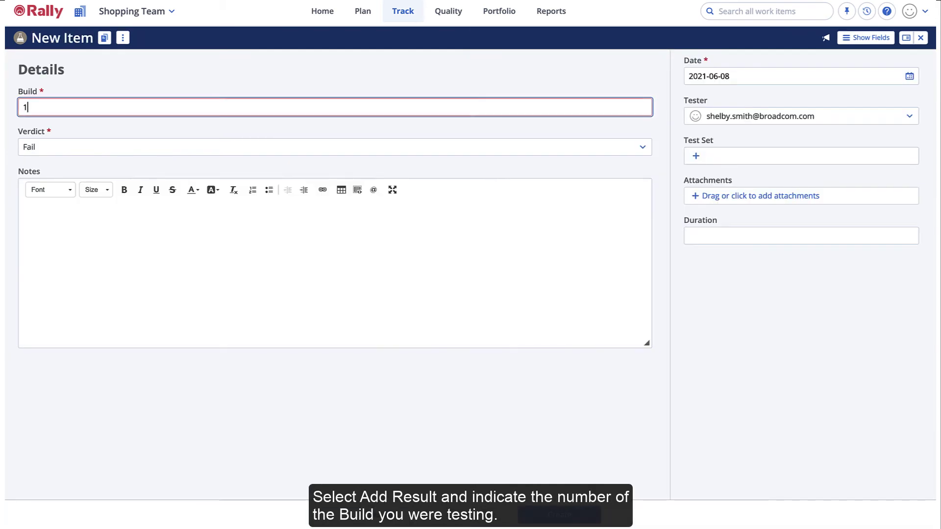
{"action": "left_click", "coordinate": [157, 206]}
{"action": "type", "text": "The "}
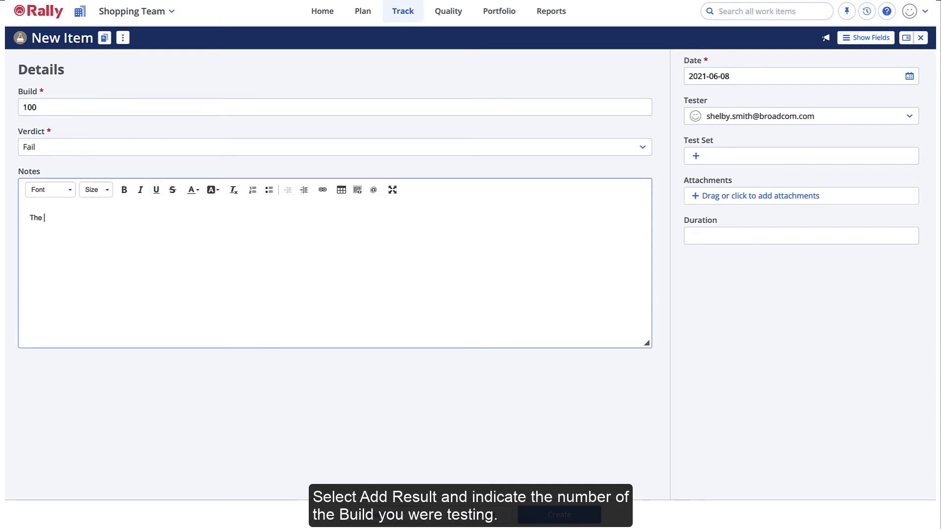
{"action": "type", "text": "error message wor"}
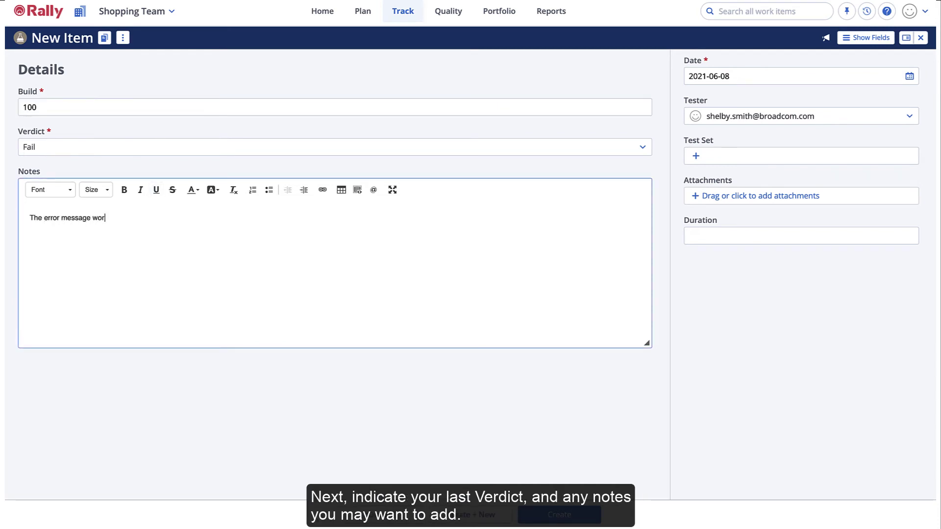
{"action": "type", "text": "ked correctly but the"}
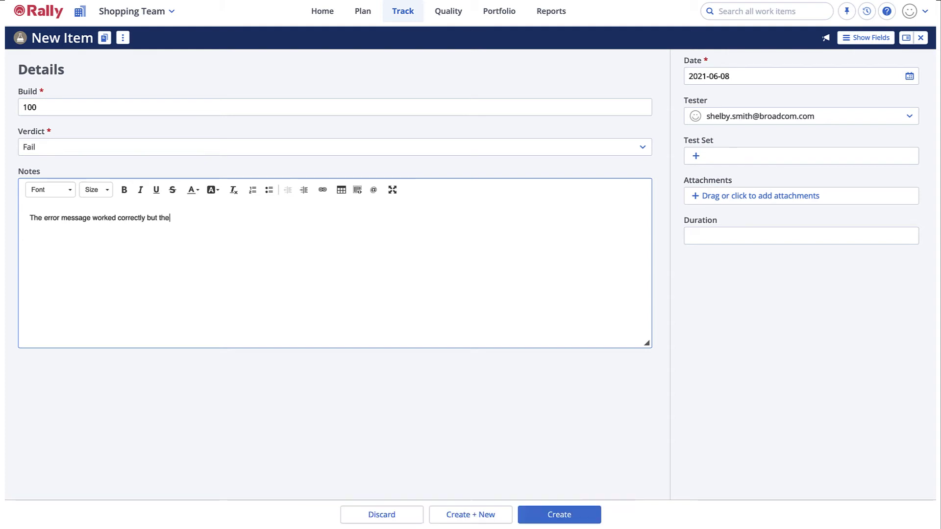
{"action": "type", "text": " address box was not highlighted."}
{"action": "left_click", "coordinate": [140, 482]}
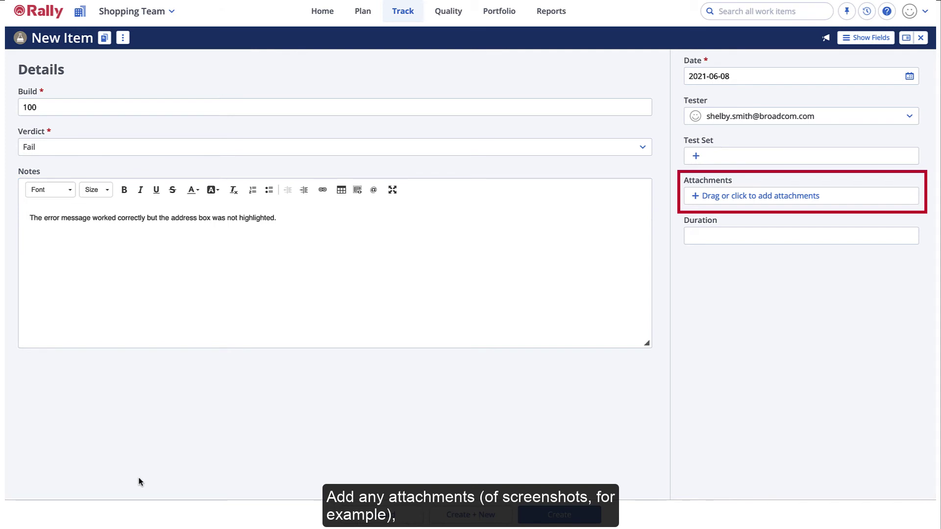
{"action": "left_click", "coordinate": [740, 241]}
{"action": "type", "text": "10"}
{"action": "left_click", "coordinate": [851, 281]}
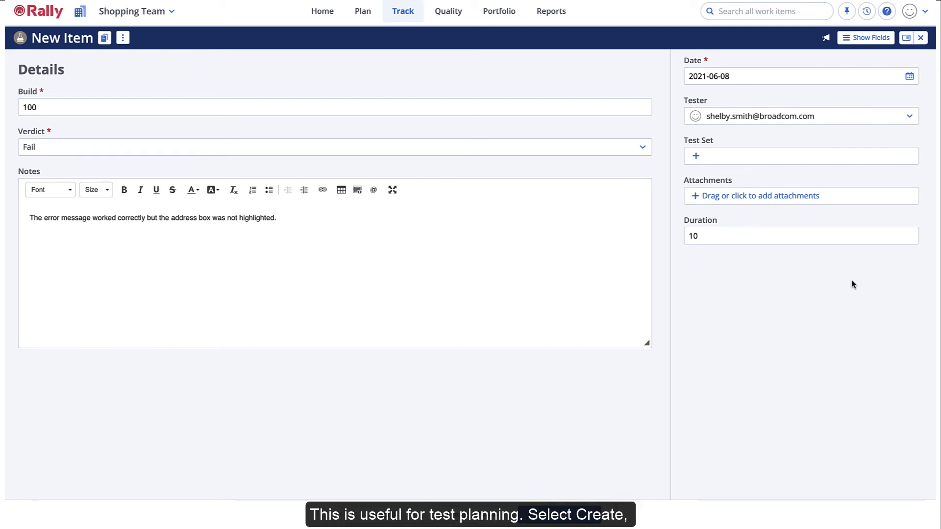
{"action": "left_click", "coordinate": [569, 515]}
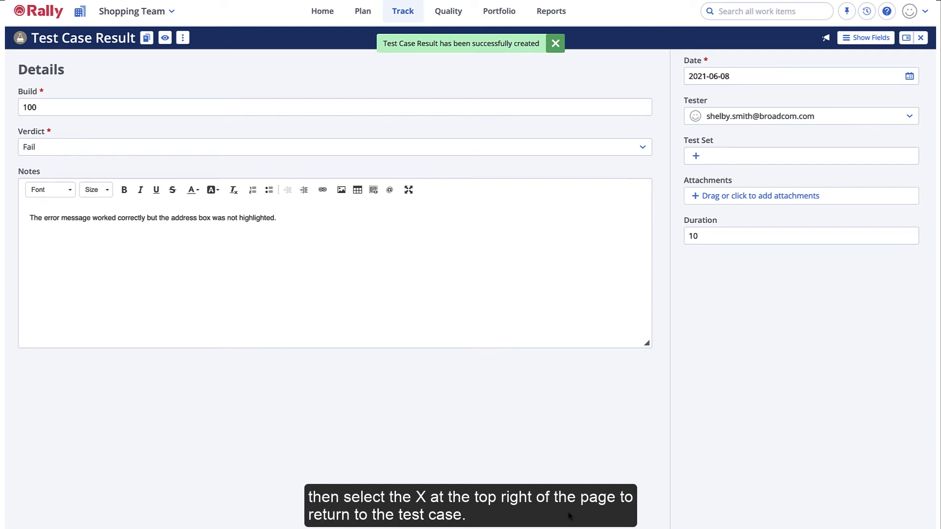
- Close the saved result and show TC41's Test Run summary with its Fail verdict
{"action": "left_click", "coordinate": [923, 40]}
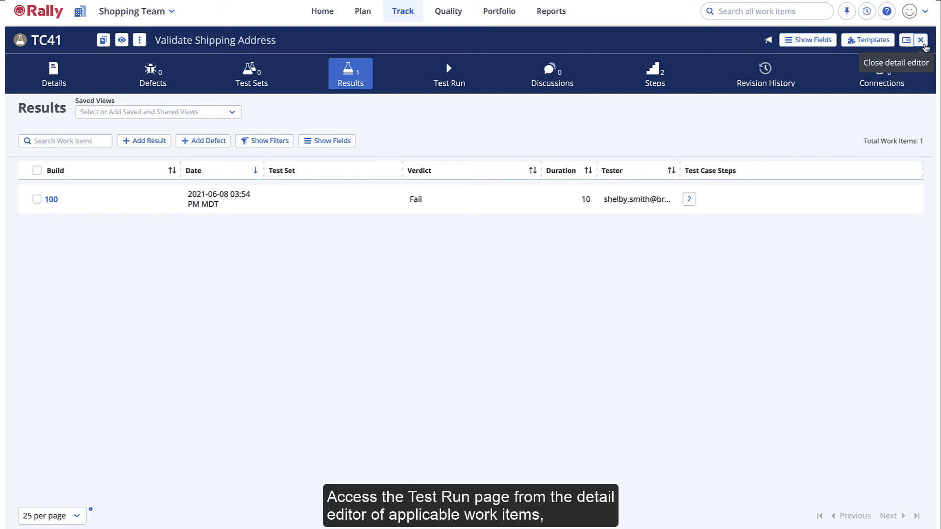
{"action": "left_click", "coordinate": [468, 85]}
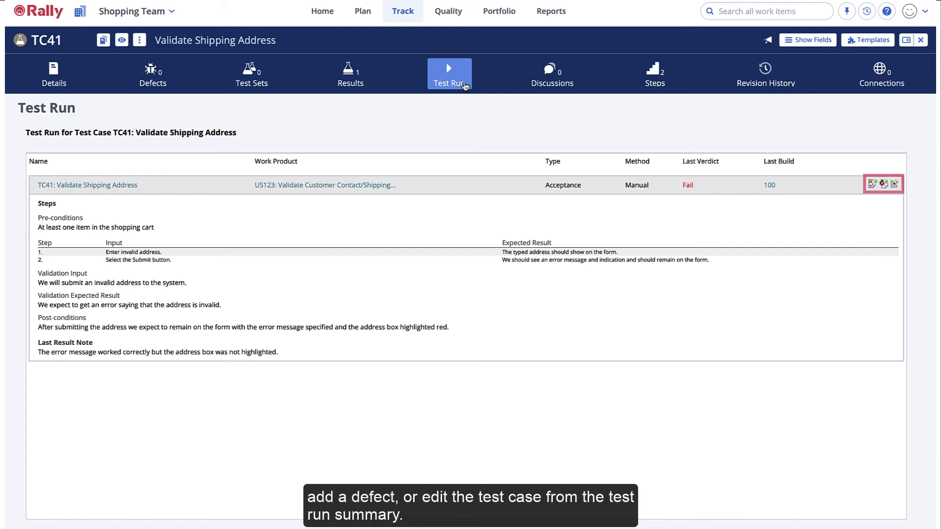
- Go from TC41 to user story US123's Test Run view
{"action": "left_click", "coordinate": [921, 40]}
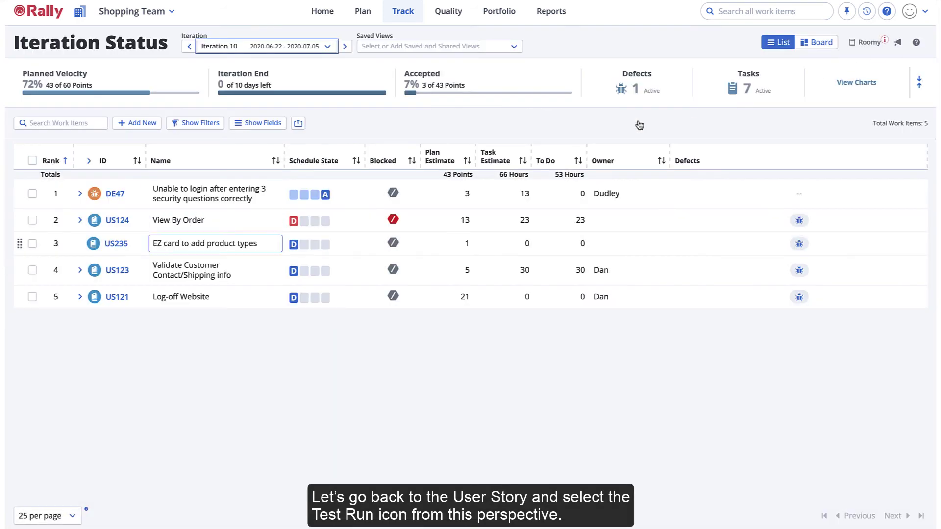
{"action": "left_click", "coordinate": [117, 270]}
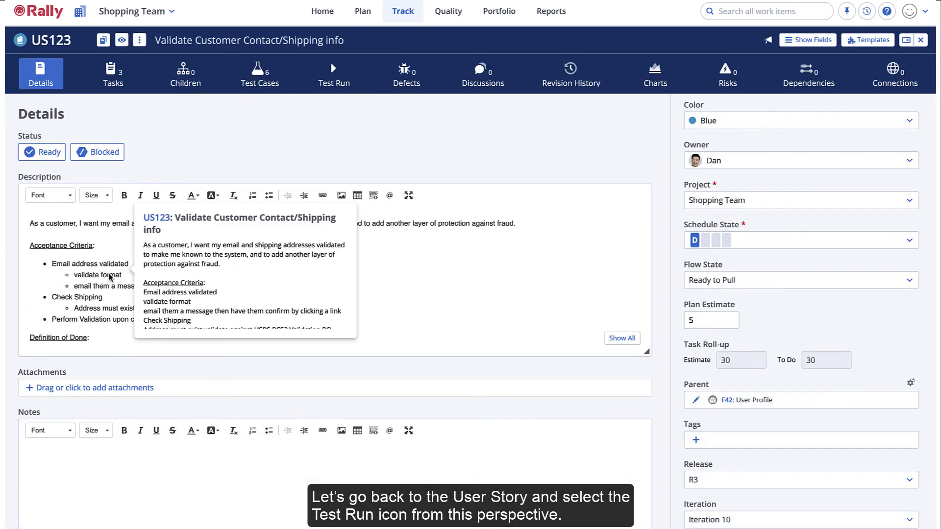
{"action": "left_click", "coordinate": [334, 81]}
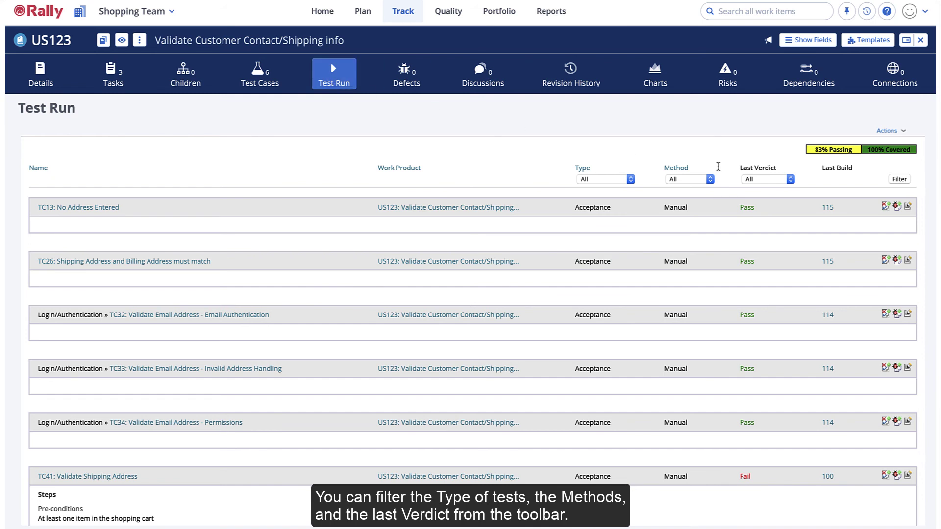
- Filter the Test Run to Last Verdict Fail so only TC41 remains listed
{"action": "left_click", "coordinate": [782, 180]}
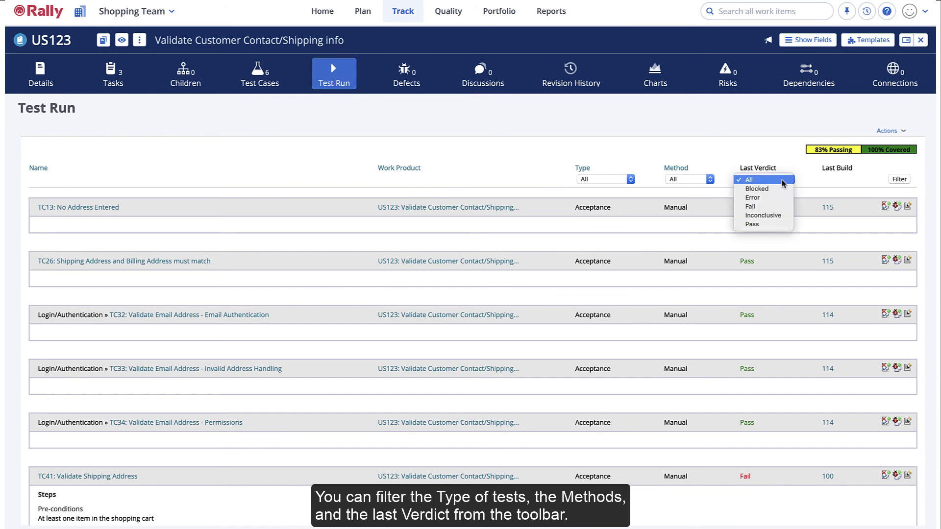
{"action": "left_click", "coordinate": [782, 207]}
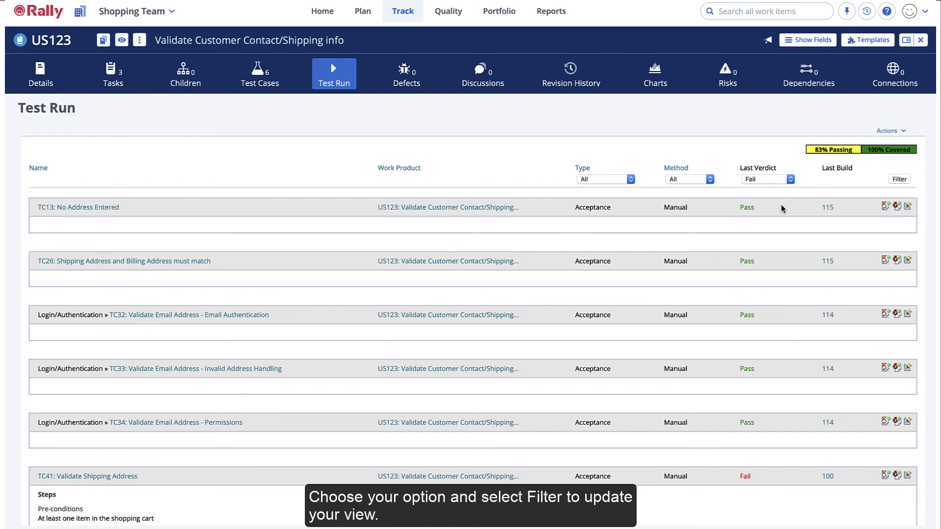
{"action": "left_click", "coordinate": [900, 179]}
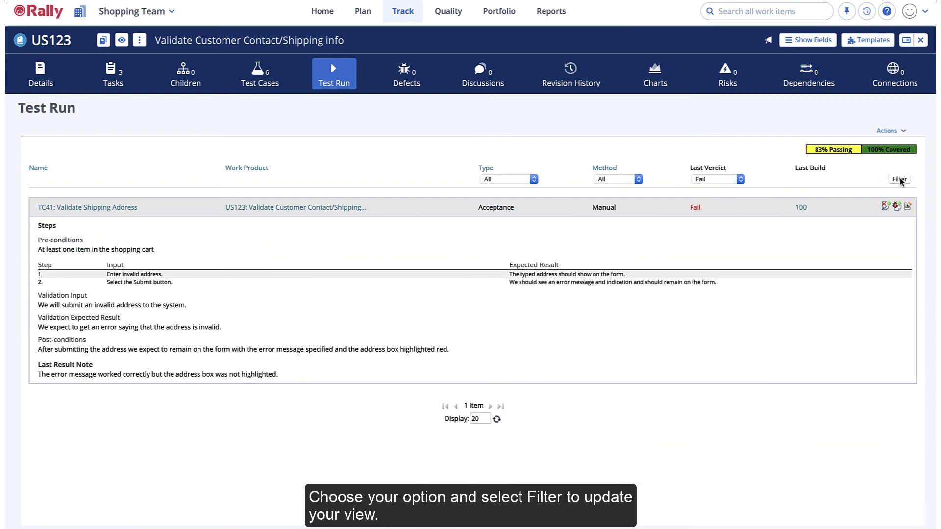
{"action": "left_click", "coordinate": [906, 132]}
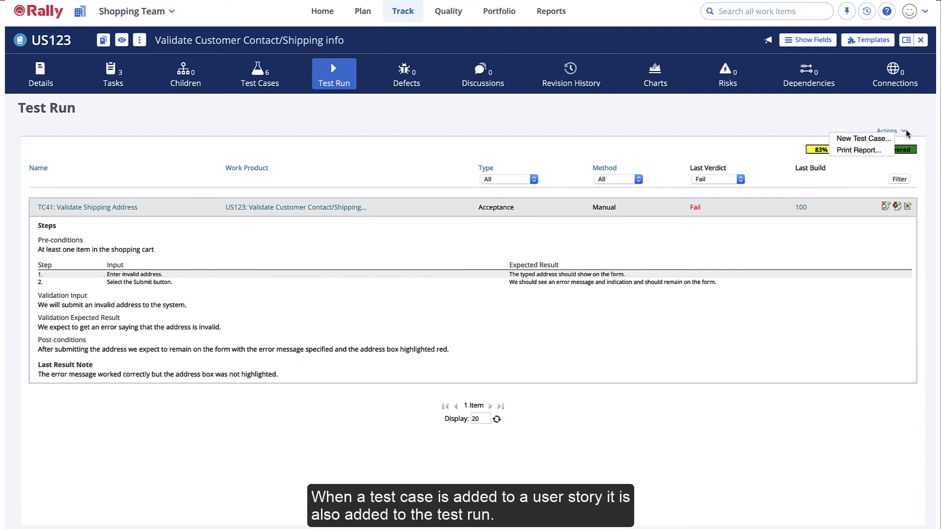
{"action": "left_click", "coordinate": [906, 129]}
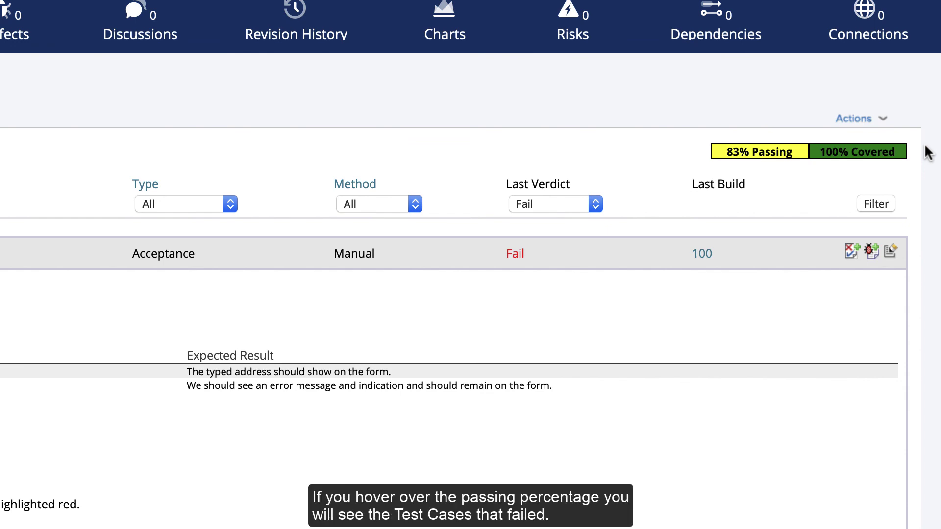
- Reveal the passing and 50% Covered details, showing US116 under Stories Not Covered
{"action": "mouse_move", "coordinate": [765, 164]}
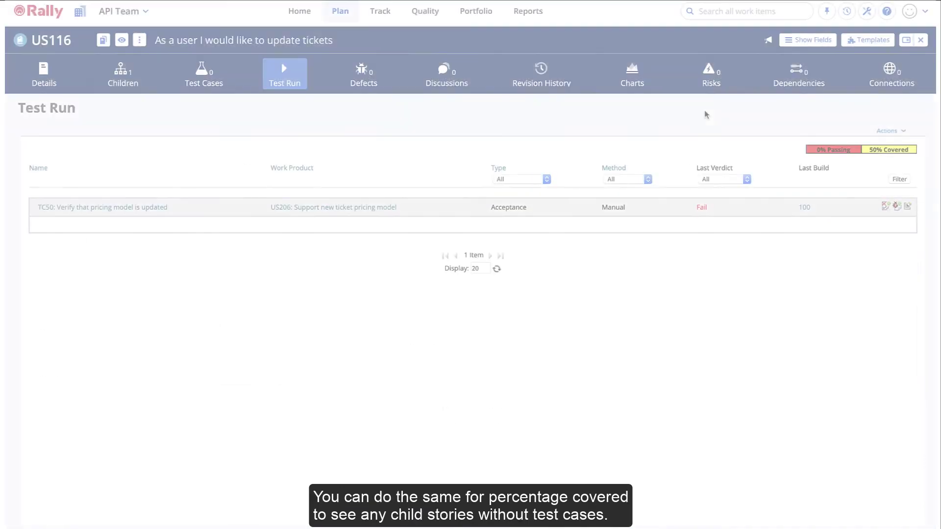
{"action": "mouse_move", "coordinate": [875, 151]}
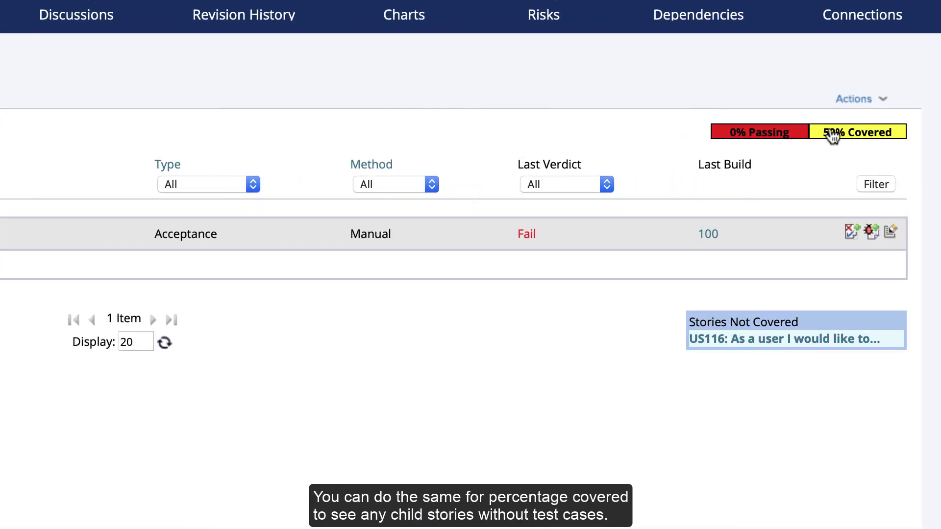